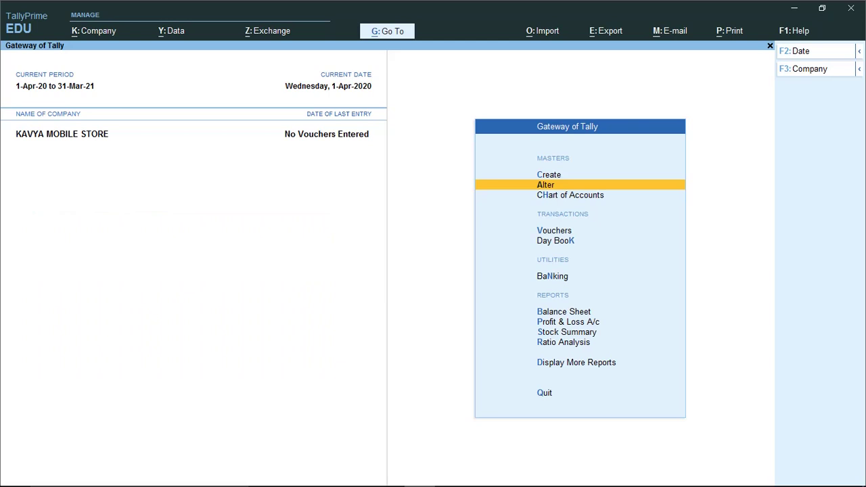
{"action": "key", "text": "Down"}
{"action": "key", "text": "Down"}
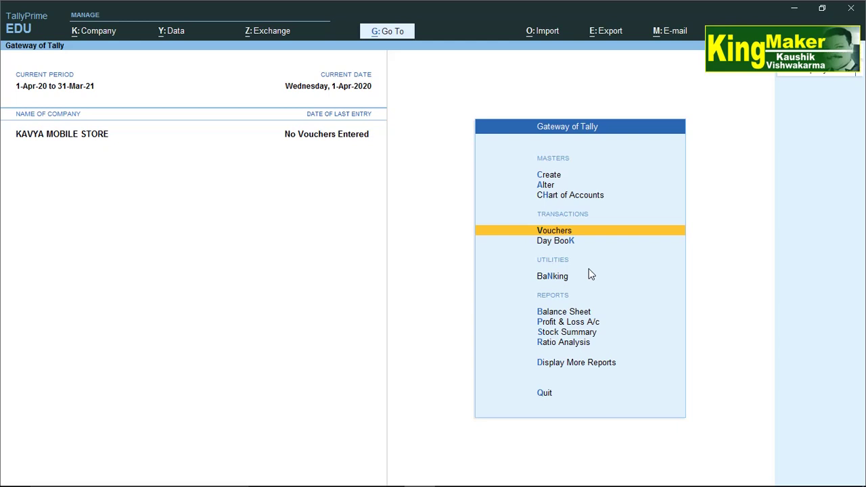
{"action": "key", "text": "Up"}
{"action": "key", "text": "Up"}
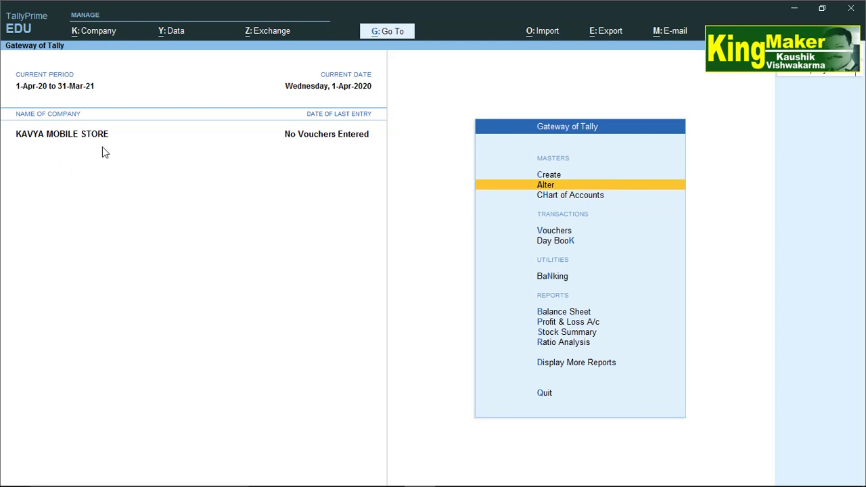
{"action": "key", "text": "Down"}
{"action": "key", "text": "Down"}
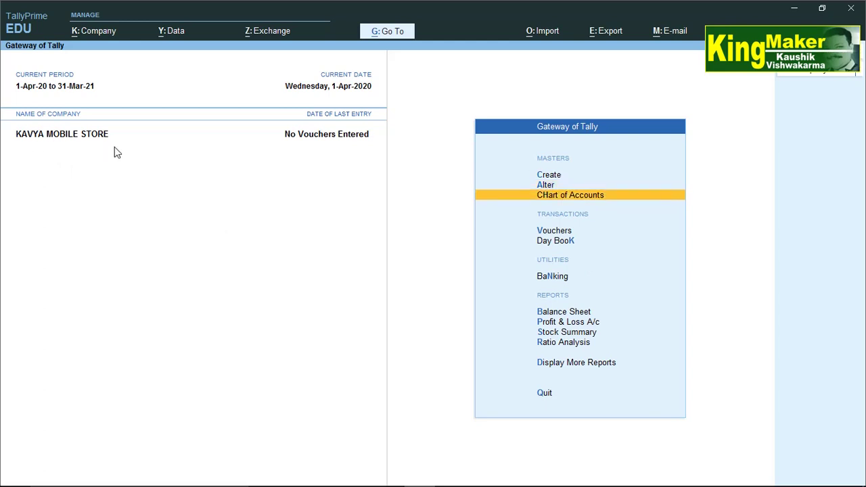
{"action": "key", "text": "Up"}
{"action": "key", "text": "Up"}
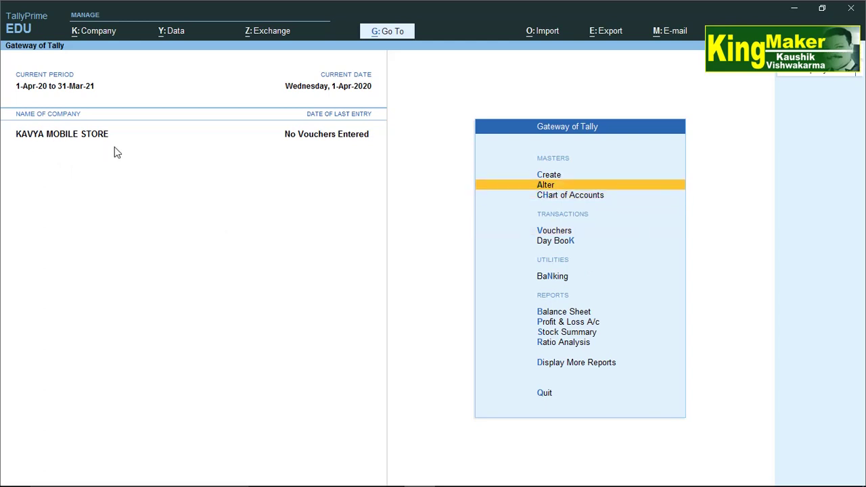
Start a new ledger master named ZEE NEWS LTD, leaving the alias blank.
{"action": "key", "text": "Up"}
{"action": "key", "text": "Return"}
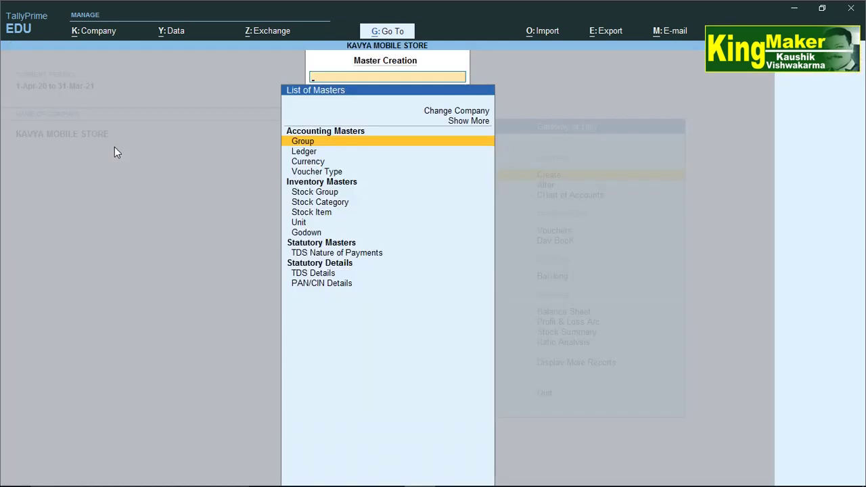
{"action": "key", "text": "Down"}
{"action": "key", "text": "Return"}
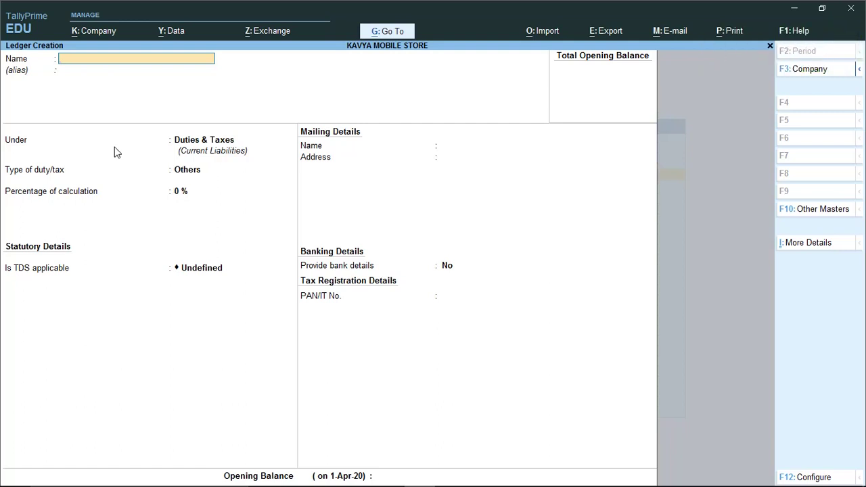
{"action": "type", "text": "ZEE"}
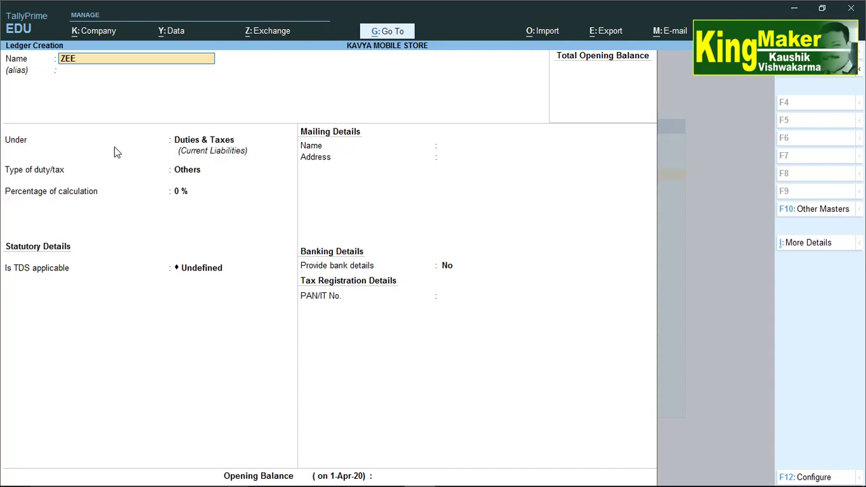
{"action": "type", "text": " NEWS LTD"}
{"action": "key", "text": "Return"}
{"action": "key", "text": "Return"}
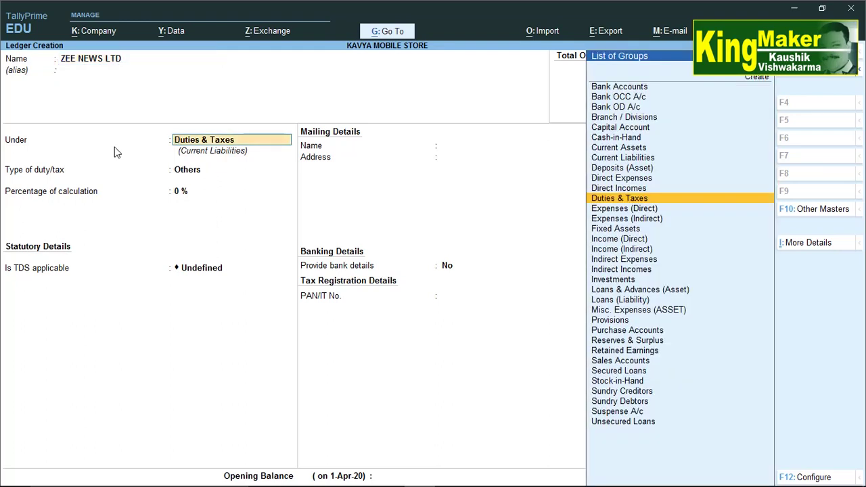
Place the ZEE NEWS LTD ledger under Sundry Creditors and keep its default bill-by-bill and credit period settings.
{"action": "type", "text": "S"}
{"action": "key", "text": "Down"}
{"action": "key", "text": "Down"}
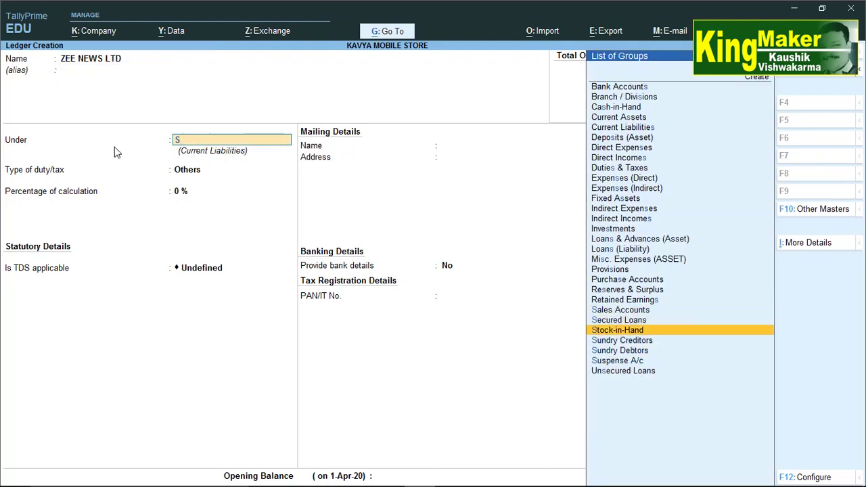
{"action": "key", "text": "Down"}
{"action": "key", "text": "Return"}
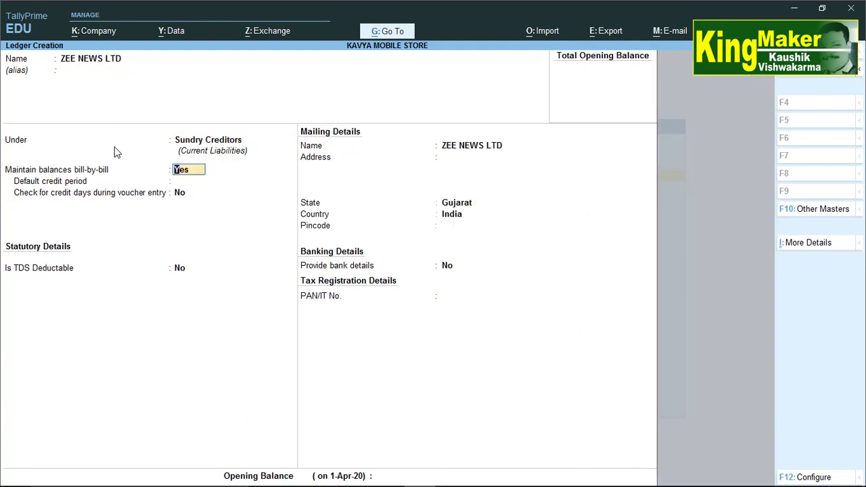
{"action": "key", "text": "Return"}
{"action": "key", "text": "Return"}
{"action": "key", "text": "Return"}
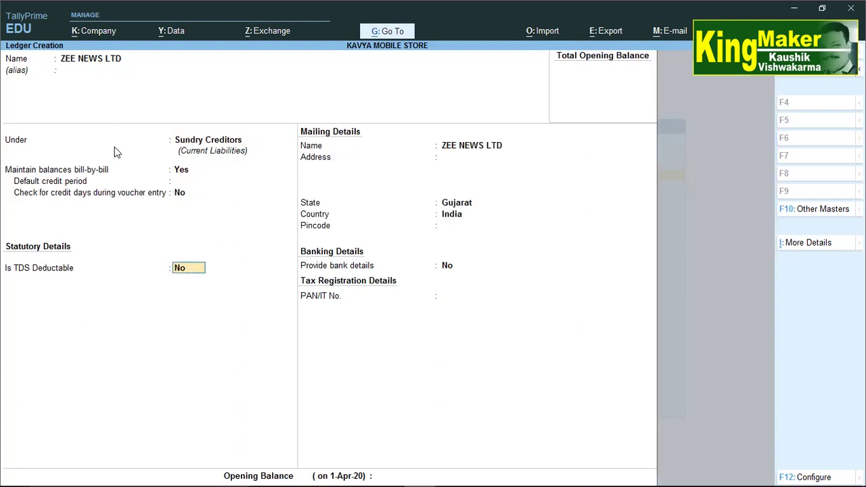
Make TDS deductible for ZEE NEWS LTD with deductee type Company - Resident and TDS deducted in the same voucher.
{"action": "type", "text": "y"}
{"action": "key", "text": "Return"}
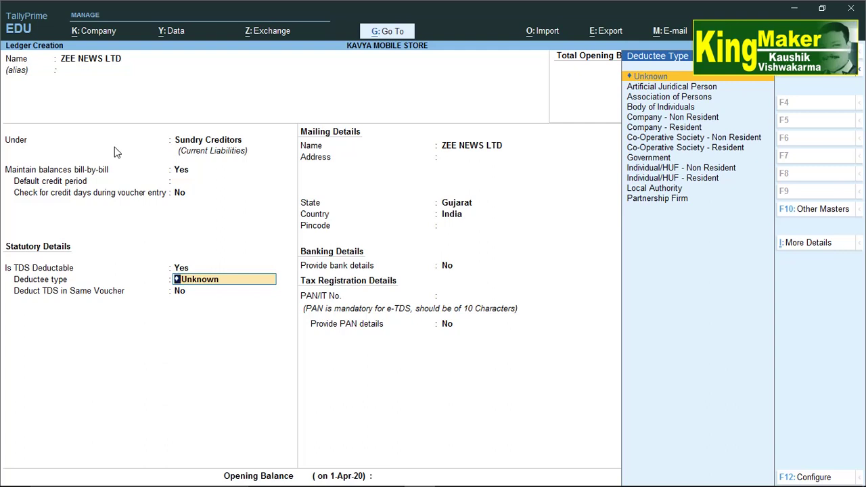
{"action": "key", "text": "Down"}
{"action": "key", "text": "Down"}
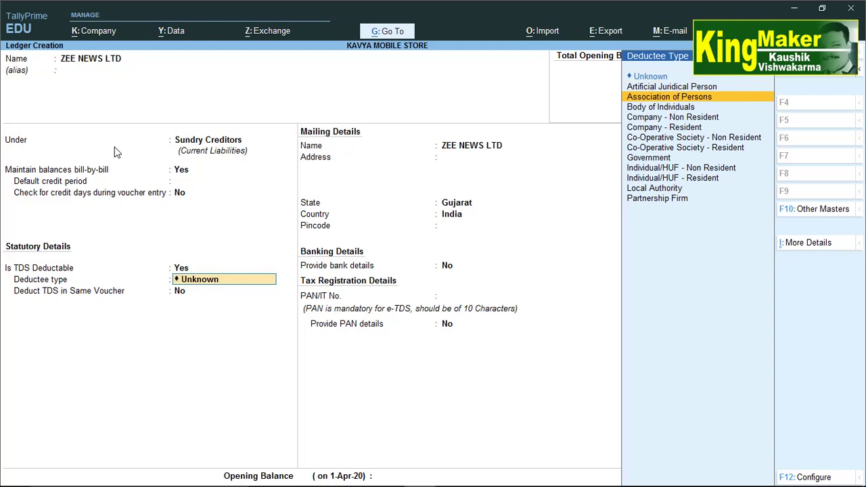
{"action": "key", "text": "Down"}
{"action": "key", "text": "Down"}
{"action": "key", "text": "Down"}
{"action": "key", "text": "Down"}
{"action": "key", "text": "Up"}
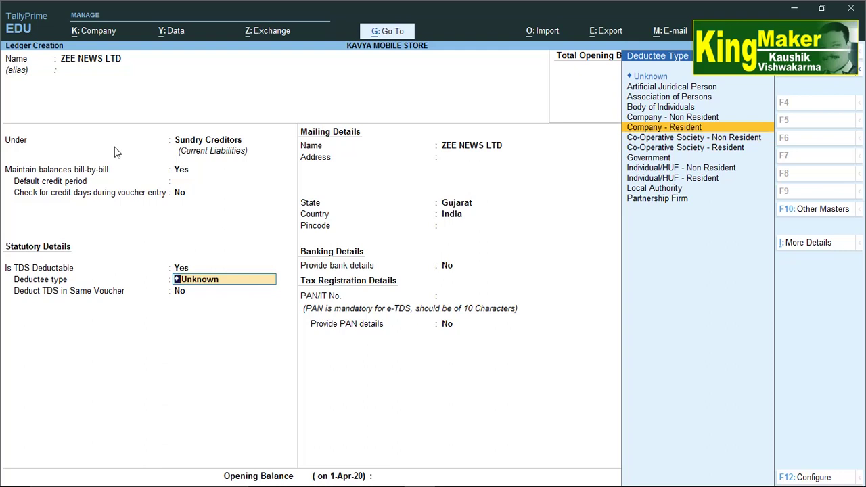
{"action": "key", "text": "Return"}
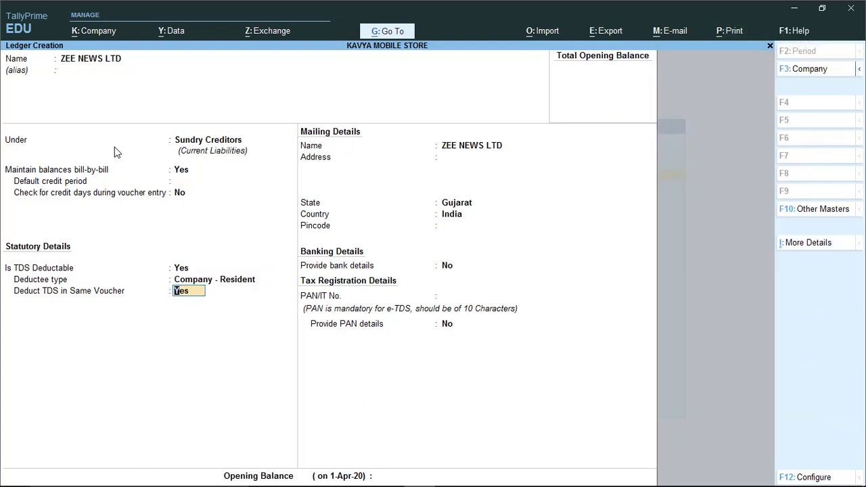
{"action": "key", "text": "Return"}
Keep the default mailing, bank and tax details with state Gujarat, leave the opening balance blank and save the ZEE NEWS LTD ledger.
{"action": "key", "text": "Return"}
{"action": "key", "text": "Return"}
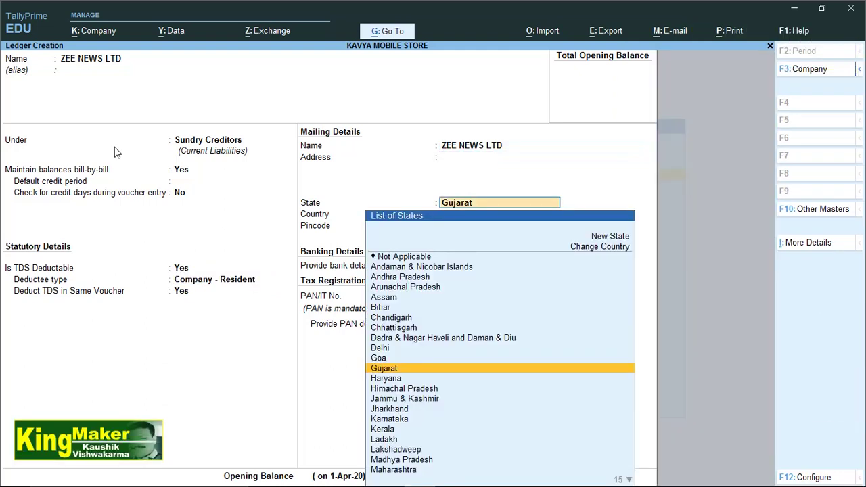
{"action": "key", "text": "Return"}
{"action": "key", "text": "Return"}
{"action": "key", "text": "Return"}
{"action": "key", "text": "Return"}
{"action": "key", "text": "Return"}
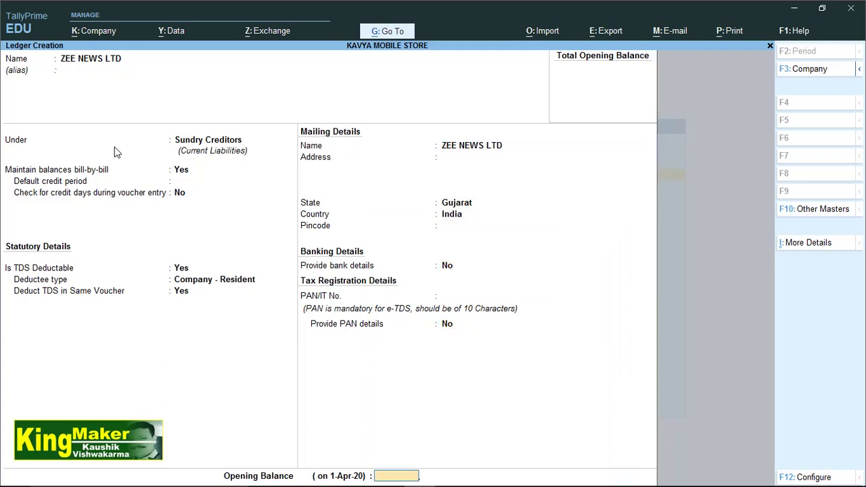
{"action": "key", "text": "Return"}
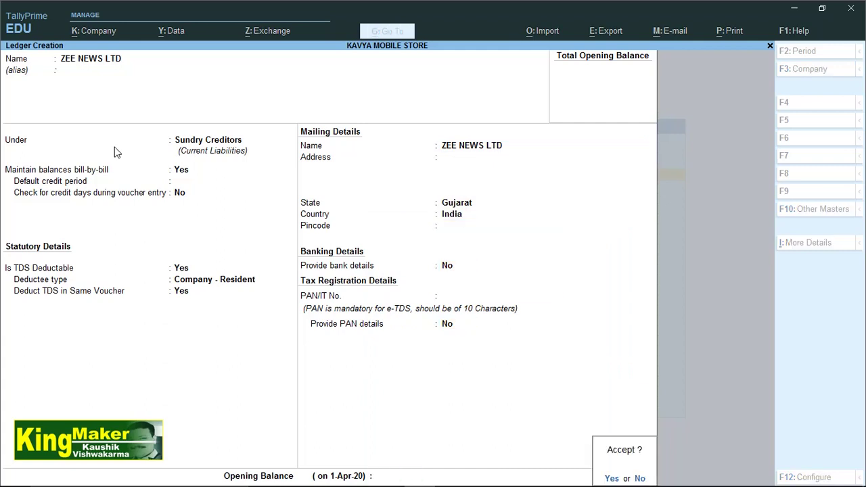
{"action": "key", "text": "Return"}
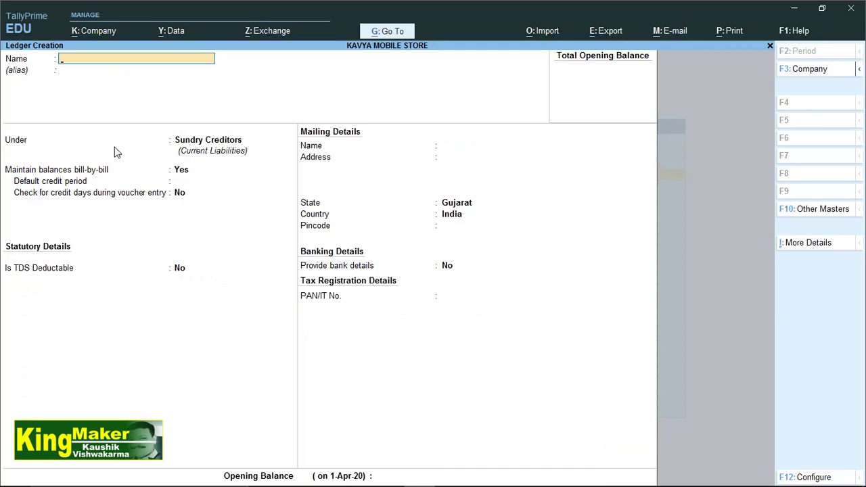
Name the next ledger ADVERTISEMENT A/C and place it under Indirect Expenses, with type of ledger Not Applicable.
{"action": "type", "text": "ADVERTISEMENT"}
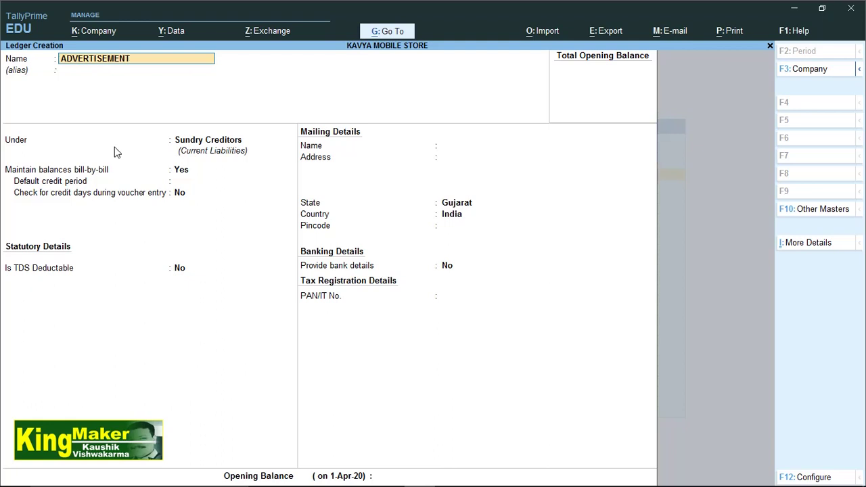
{"action": "type", "text": " A/C"}
{"action": "key", "text": "Return"}
{"action": "key", "text": "Return"}
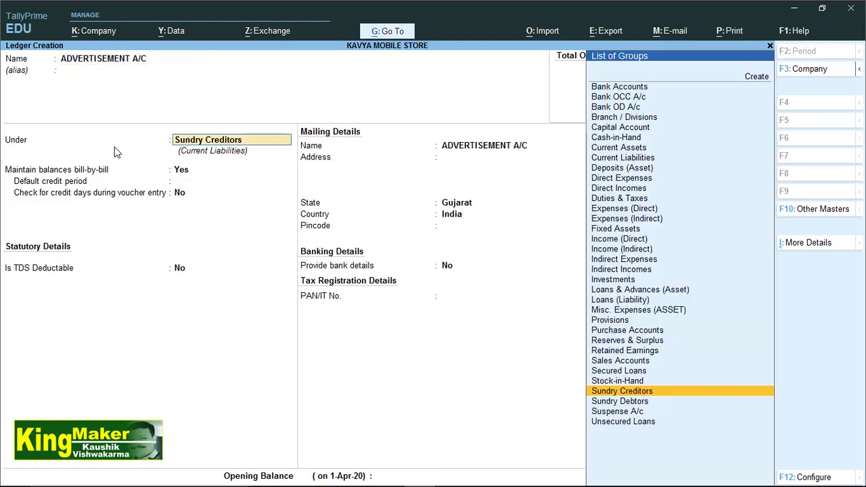
{"action": "type", "text": "Ind"}
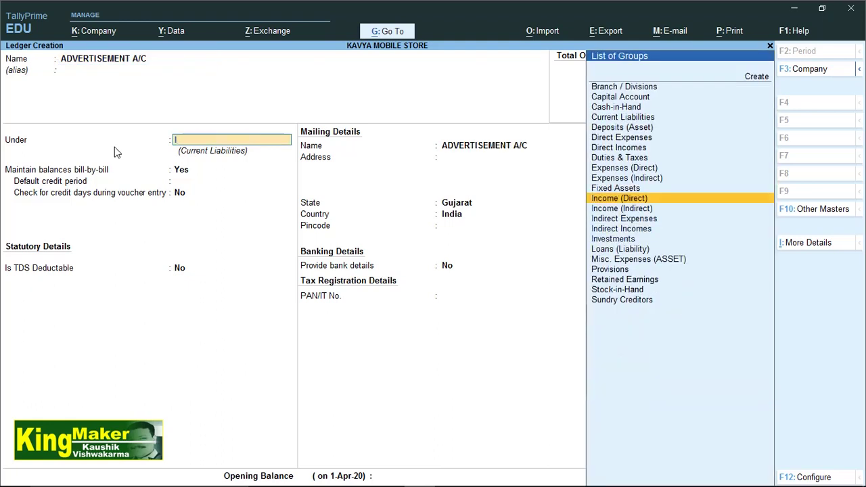
{"action": "key", "text": "Return"}
{"action": "key", "text": "Return"}
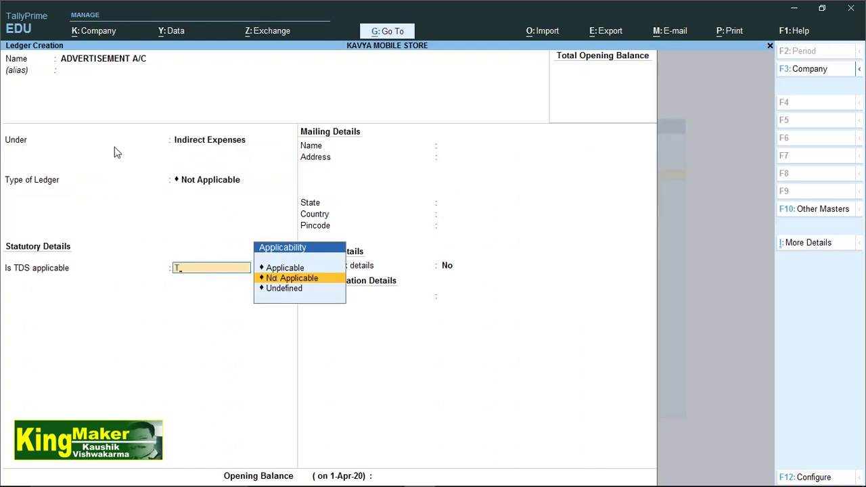
Set TDS to Applicable for ADVERTISEMENT A/C and start creating a new nature of payment for it.
{"action": "key", "text": "Up"}
{"action": "key", "text": "Return"}
{"action": "key", "text": "Down"}
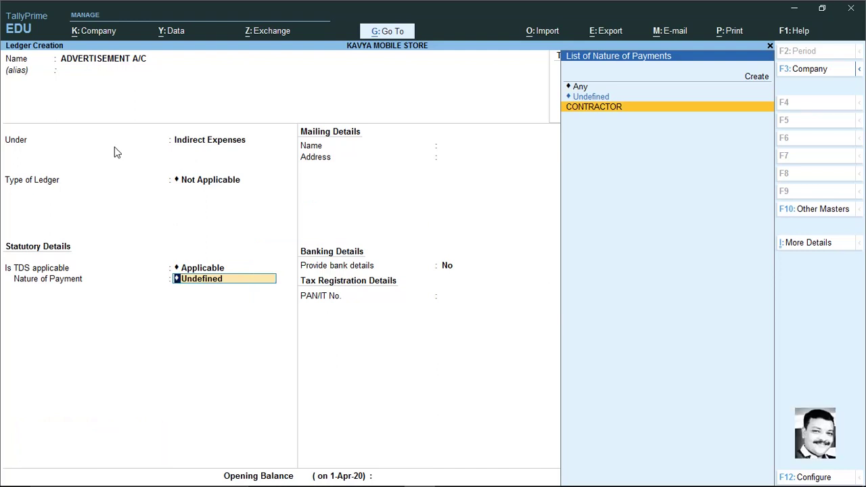
{"action": "key", "text": "Up"}
{"action": "key", "text": "Up"}
{"action": "key", "text": "Up"}
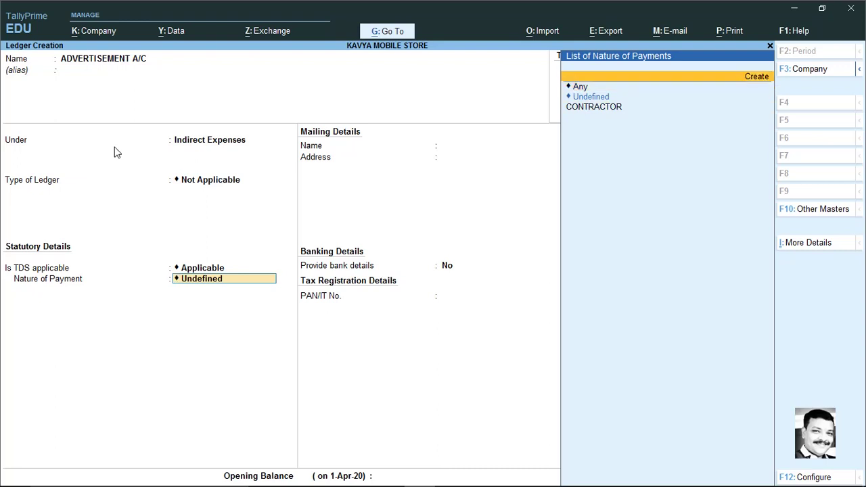
{"action": "key", "text": "Return"}
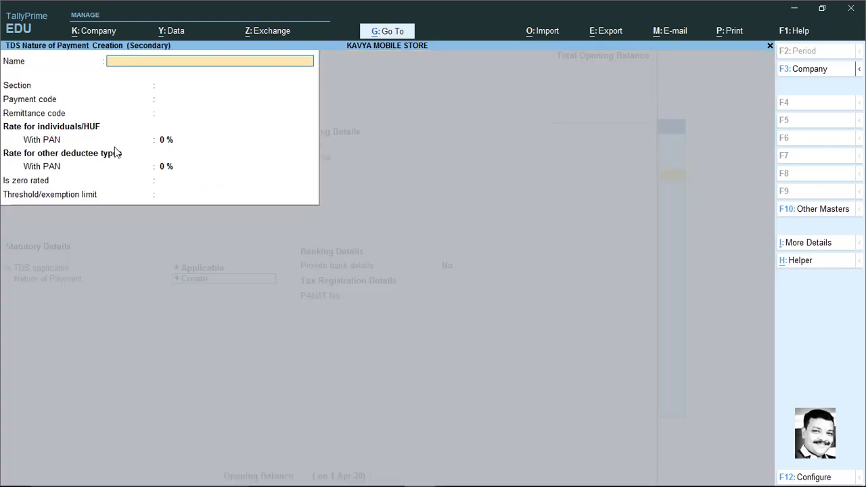
Name the new TDS nature of payment PAYMENT TO (SUBCONTRACTOR).
{"action": "type", "text": "PAYMENT TO(SUBCO"}
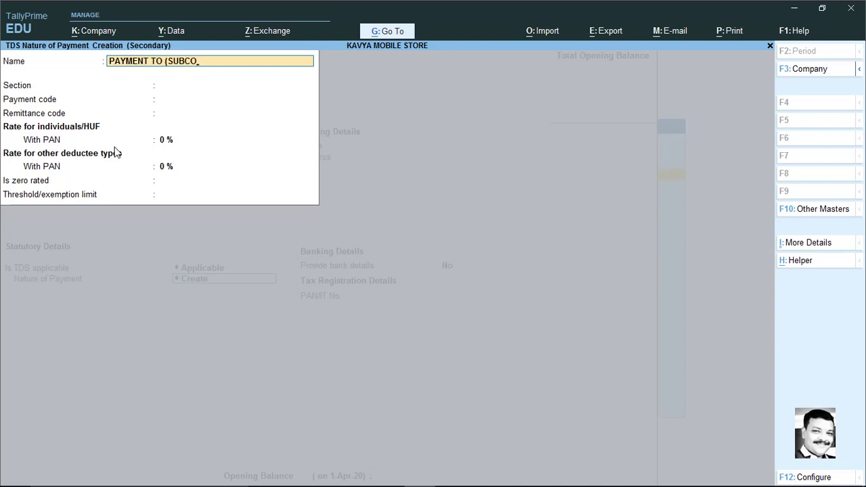
{"action": "type", "text": "N"}
{"action": "type", "text": "B"}
{"action": "key", "text": "BackSpace"}
{"action": "type", "text": "TRACTOR"}
{"action": "key", "text": "Return"}
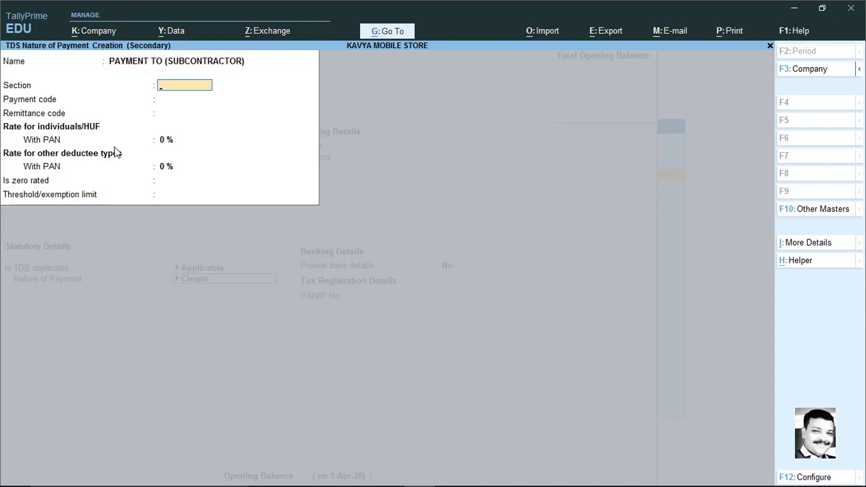
Leave the section, codes and threshold blank, keep both rates at 0 % and zero rated as No, and save the nature of payment.
{"action": "key", "text": "Return"}
{"action": "key", "text": "Return"}
{"action": "key", "text": "Return"}
{"action": "key", "text": "Return"}
{"action": "key", "text": "Return"}
{"action": "key", "text": "Return"}
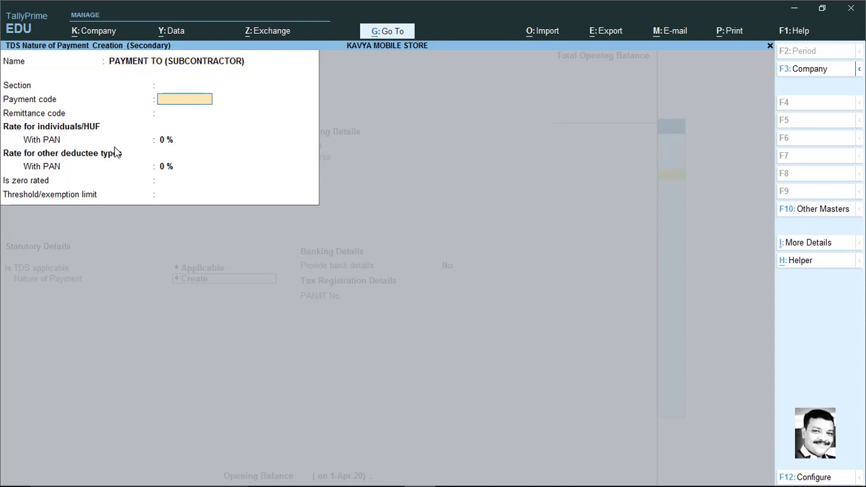
{"action": "key", "text": "Return"}
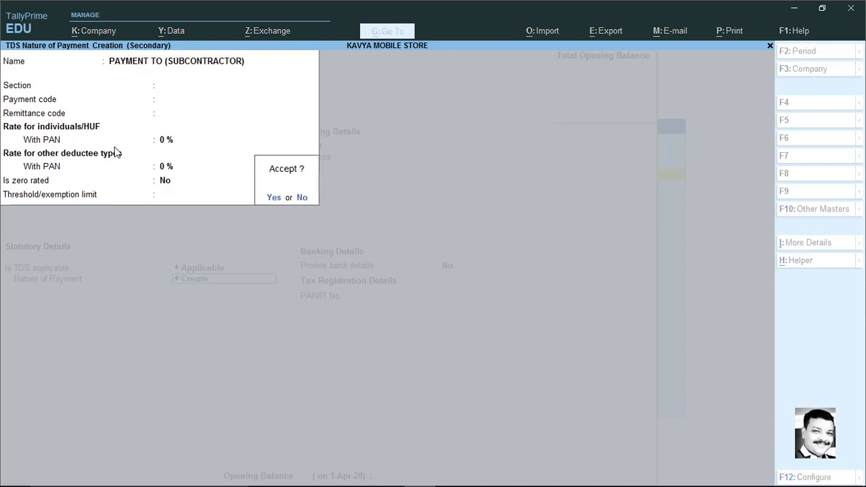
{"action": "key", "text": "Return"}
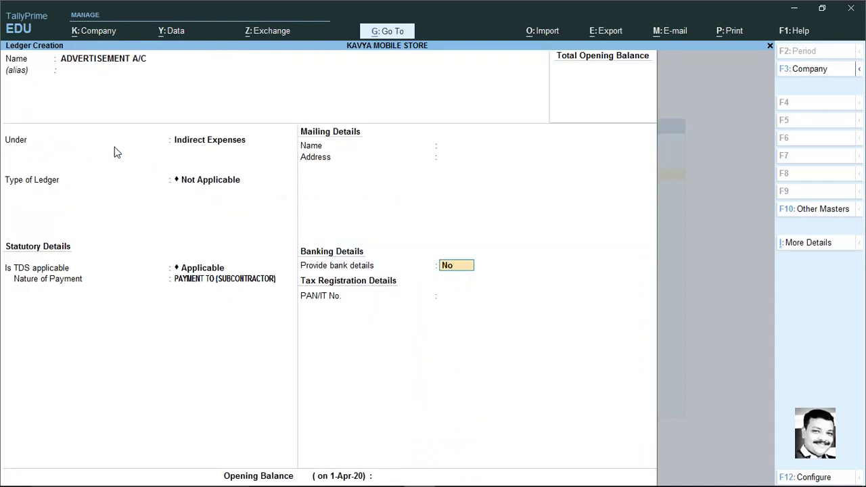
Keep bank details at No, leave the opening balance blank and save the ADVERTISEMENT A/C ledger.
{"action": "key", "text": "Return"}
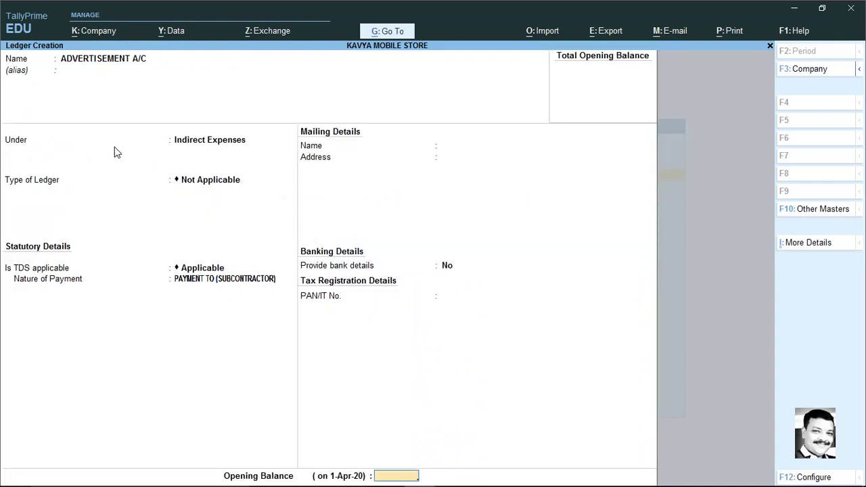
{"action": "key", "text": "Return"}
{"action": "key", "text": "Return"}
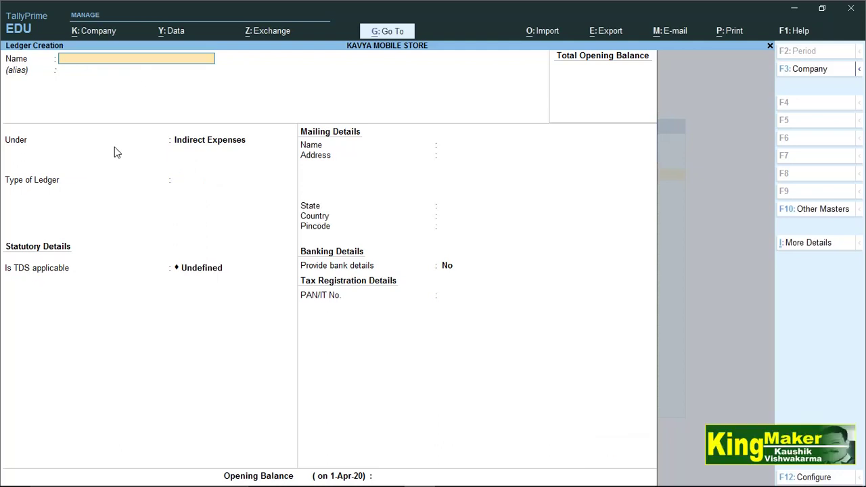
Name the next new ledger TDS ON ADVERTISEMENT A/C.
{"action": "type", "text": "TDS ON ADVERTISEMENT"}
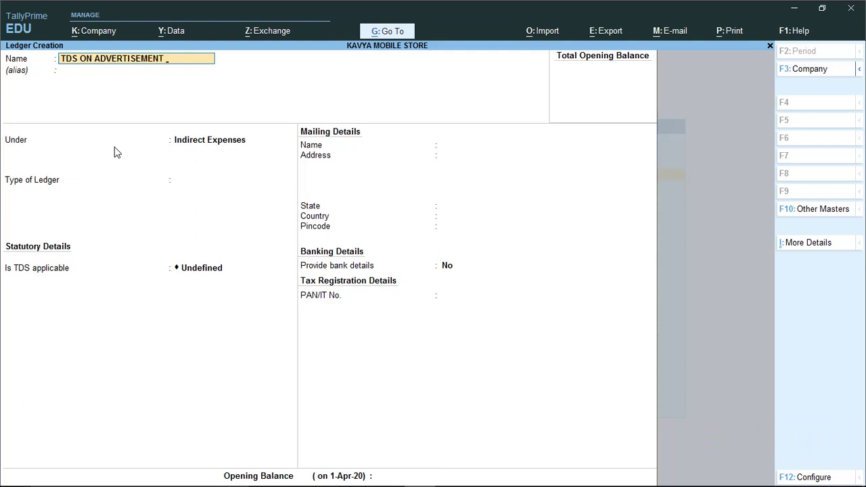
{"action": "type", "text": " A/C"}
{"action": "key", "text": "Return"}
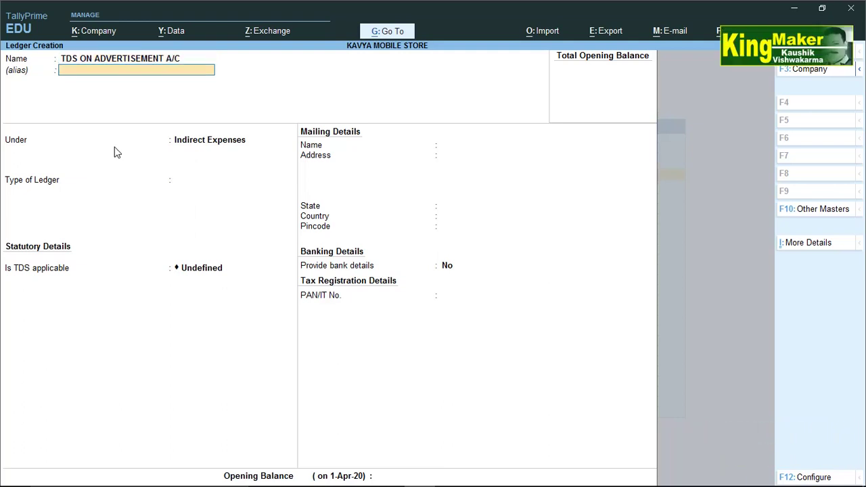
Leave the alias blank and place the TDS ON ADVERTISEMENT A/C ledger under the Duties & Taxes group.
{"action": "key", "text": "Return"}
{"action": "type", "text": "D"}
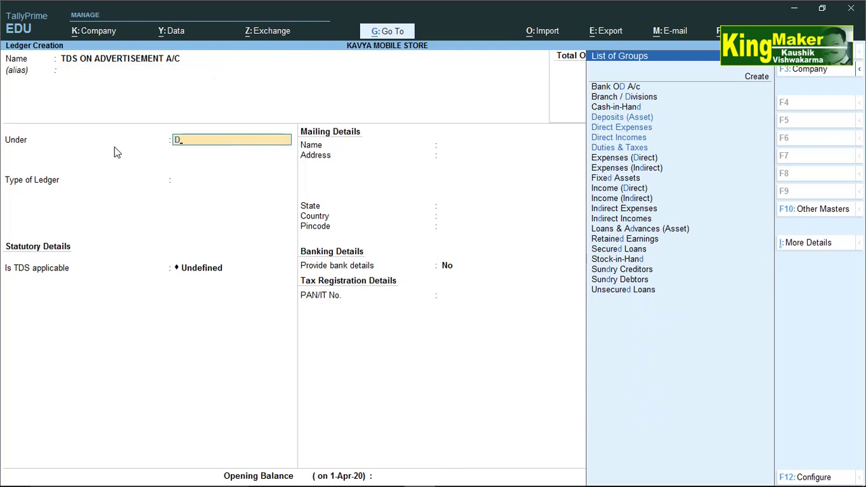
{"action": "key", "text": "Down"}
{"action": "key", "text": "Down"}
{"action": "key", "text": "Down"}
{"action": "key", "text": "Down"}
{"action": "key", "text": "Return"}
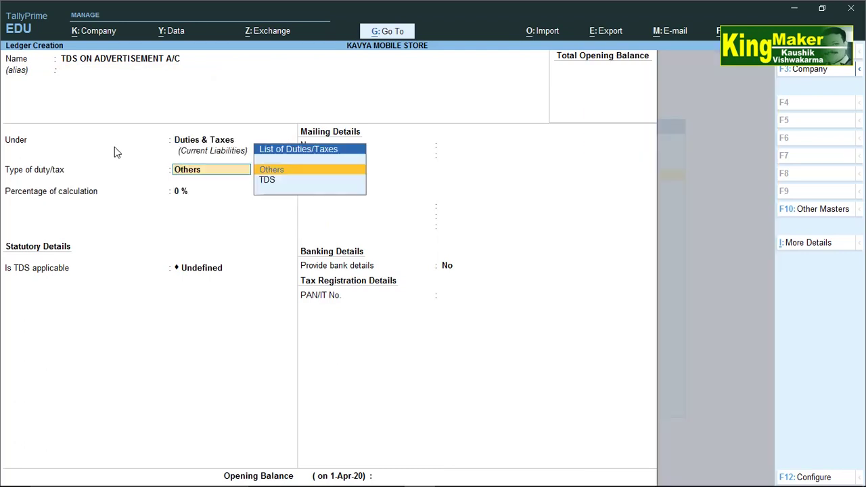
Set the ledger's type of duty/tax to TDS and its nature of payment to PAYMENT TO (SUBCONTRACTOR).
{"action": "key", "text": "Down"}
{"action": "key", "text": "Return"}
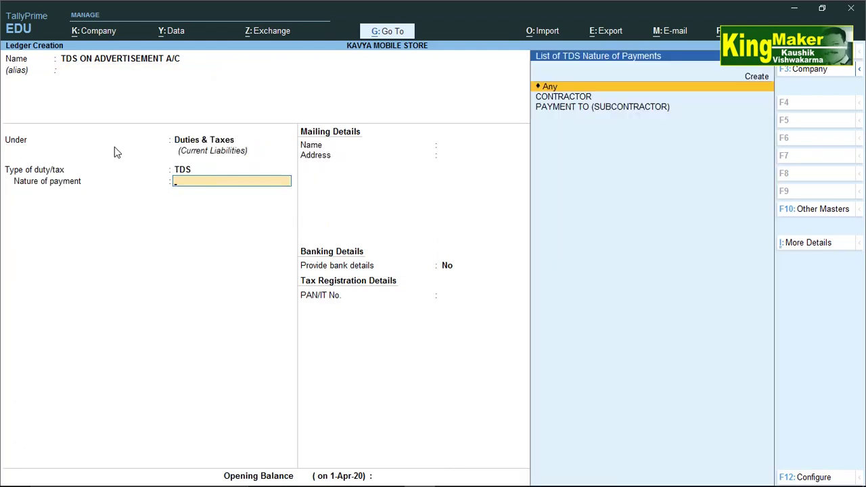
{"action": "key", "text": "Down"}
{"action": "key", "text": "Down"}
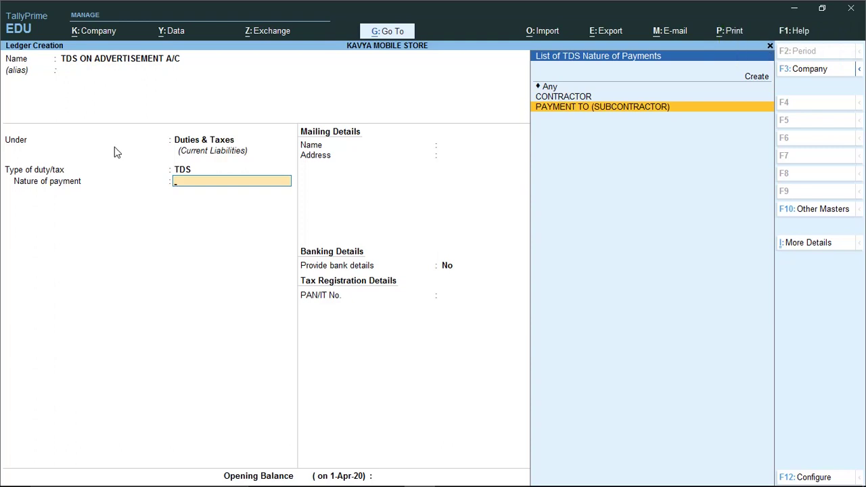
{"action": "key", "text": "Return"}
Leave the opening balance blank, save the TDS ON ADVERTISEMENT A/C ledger and leave master creation.
{"action": "key", "text": "Return"}
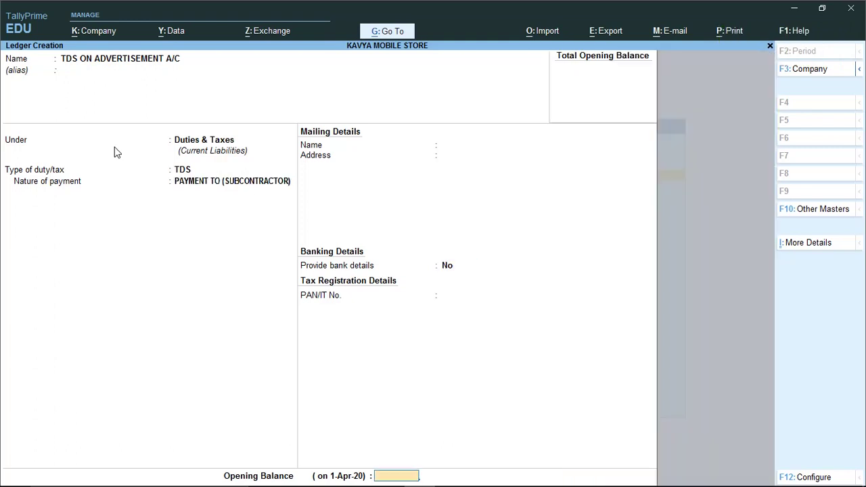
{"action": "key", "text": "Return"}
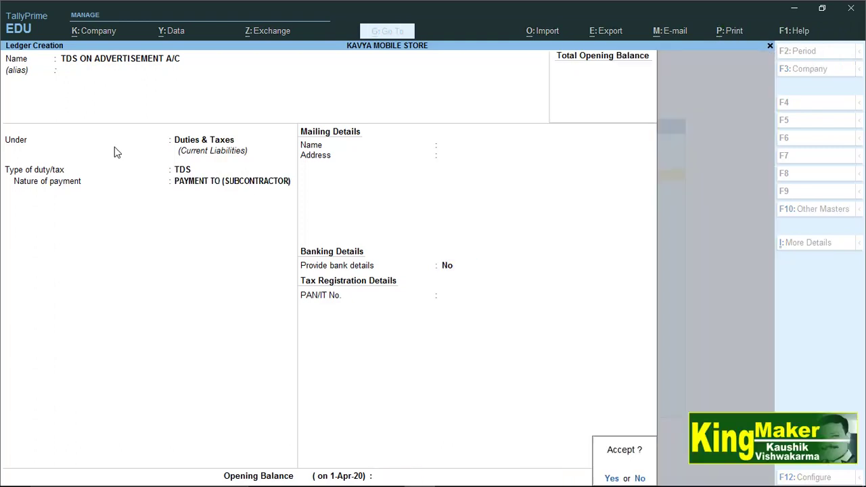
{"action": "key", "text": "Return"}
{"action": "key", "text": "Escape"}
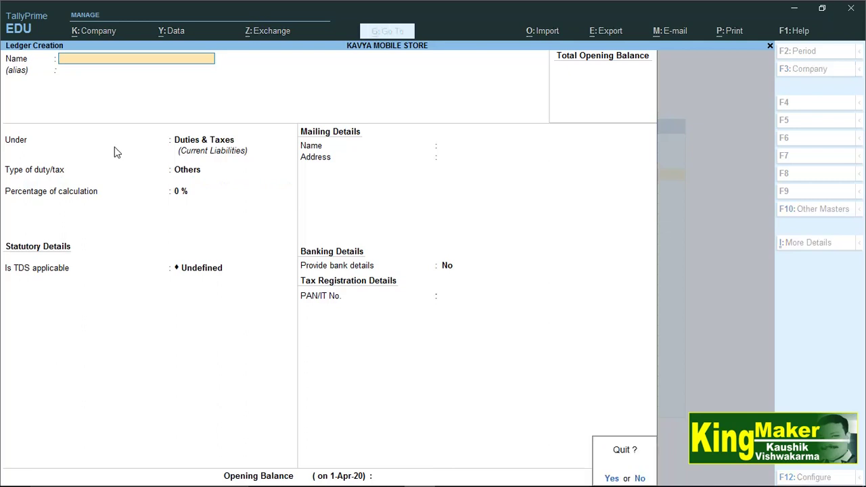
{"action": "key", "text": "Return"}
{"action": "key", "text": "Down"}
{"action": "key", "text": "Up"}
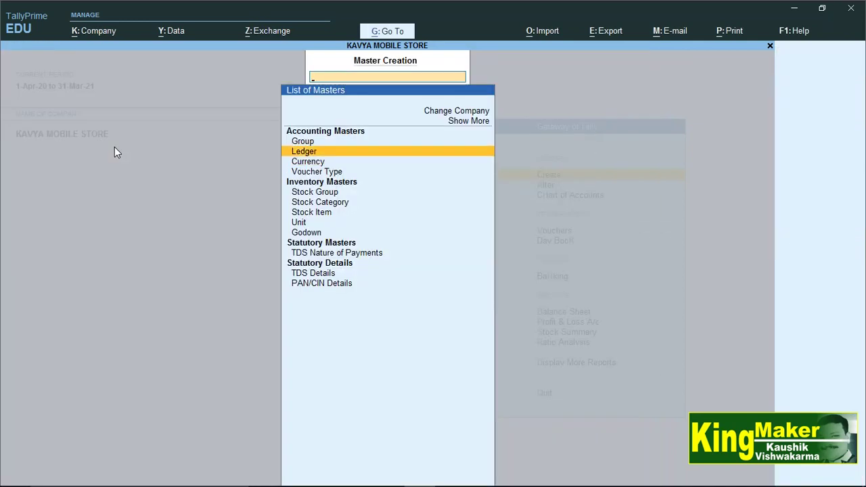
{"action": "key", "text": "Escape"}
Start a journal voucher and debit ADVERTISEMENT A/C with 2,00,000.
{"action": "key", "text": "Down"}
{"action": "key", "text": "Down"}
{"action": "key", "text": "Down"}
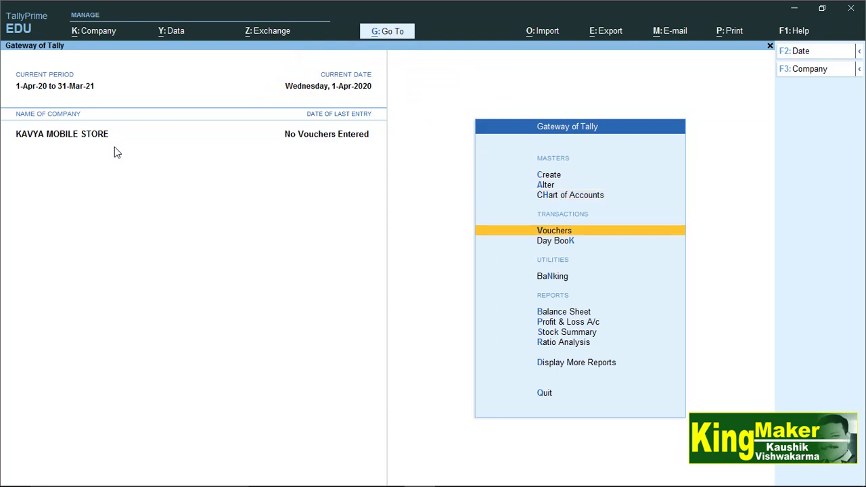
{"action": "key", "text": "Return"}
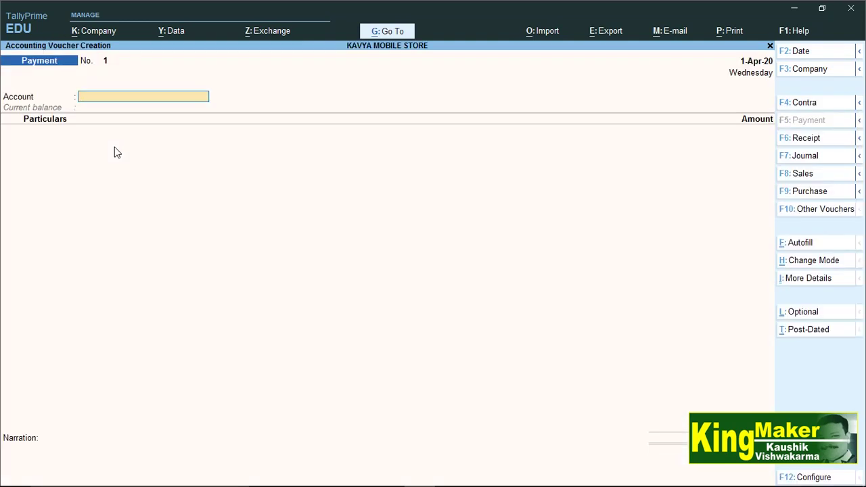
{"action": "key", "text": "F7"}
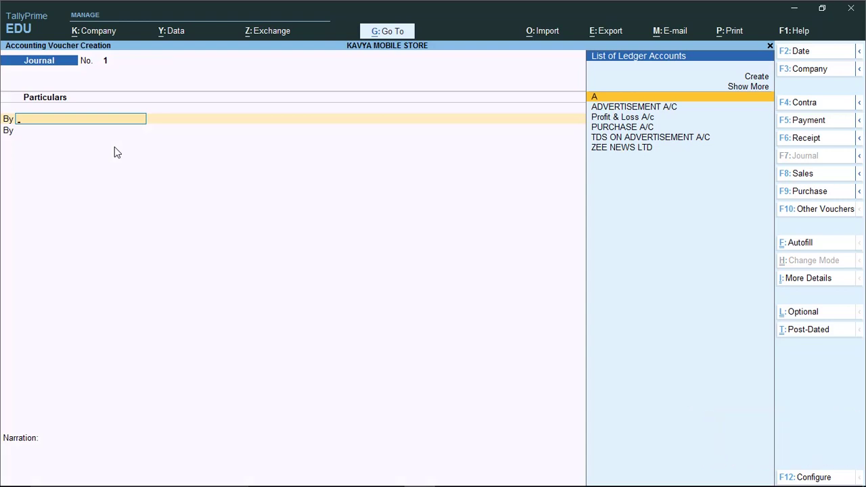
{"action": "key", "text": "Down"}
{"action": "key", "text": "Return"}
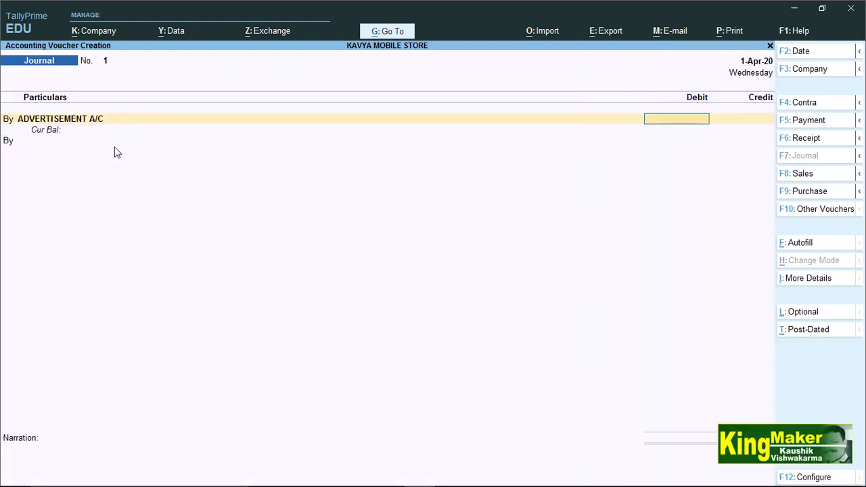
{"action": "type", "text": "200000"}
{"action": "key", "text": "Return"}
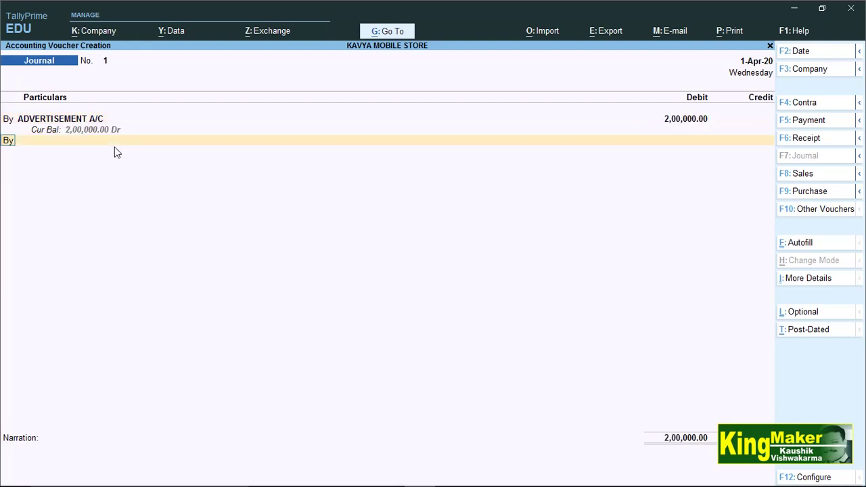
Add a credit line to the journal voucher for ZEE NEWS LTD with 1,60,000.
{"action": "type", "text": "TO"}
{"action": "key", "text": "Return"}
{"action": "key", "text": "Down"}
{"action": "key", "text": "Down"}
{"action": "key", "text": "Down"}
{"action": "key", "text": "Down"}
{"action": "key", "text": "Down"}
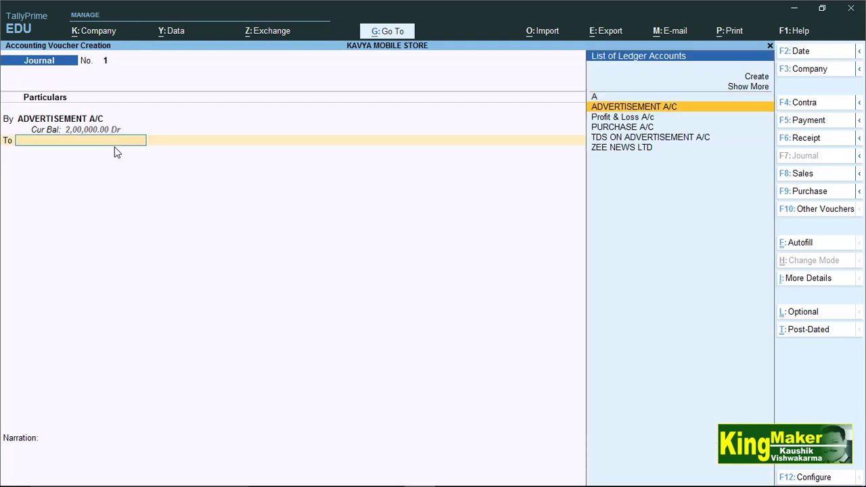
{"action": "key", "text": "Return"}
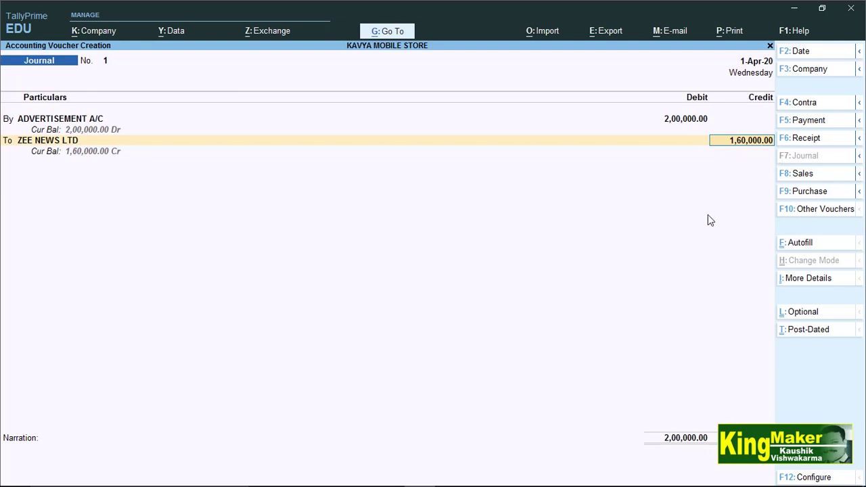
{"action": "key", "text": "Return"}
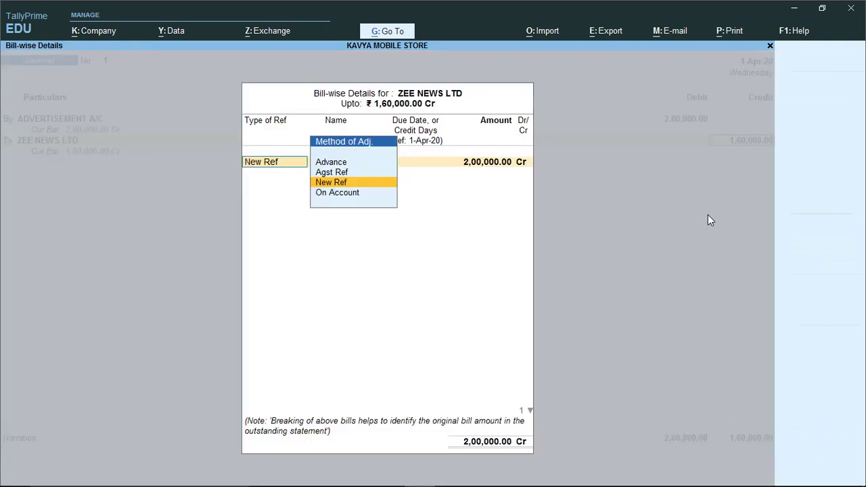
Enter the bill-wise details of ZEE NEWS LTD as New Ref 1 with an amount of 1,60,000 Cr.
{"action": "key", "text": "Return"}
{"action": "key", "text": "Return"}
{"action": "key", "text": "Return"}
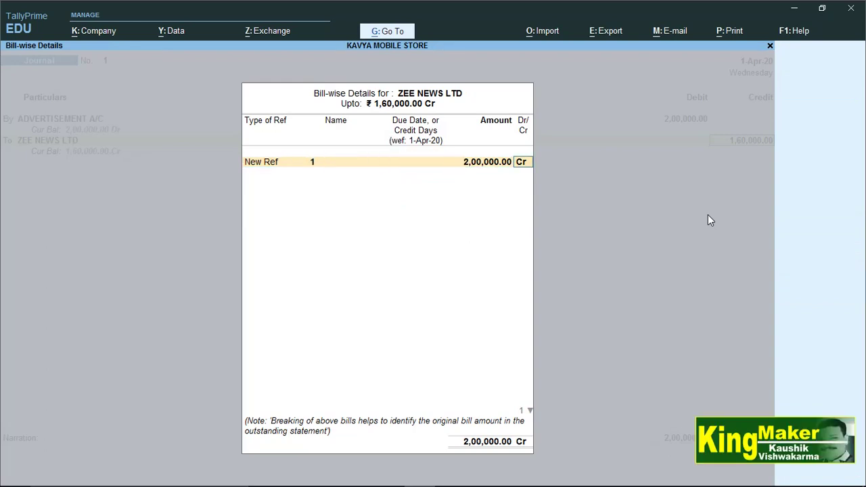
{"action": "key", "text": "Return"}
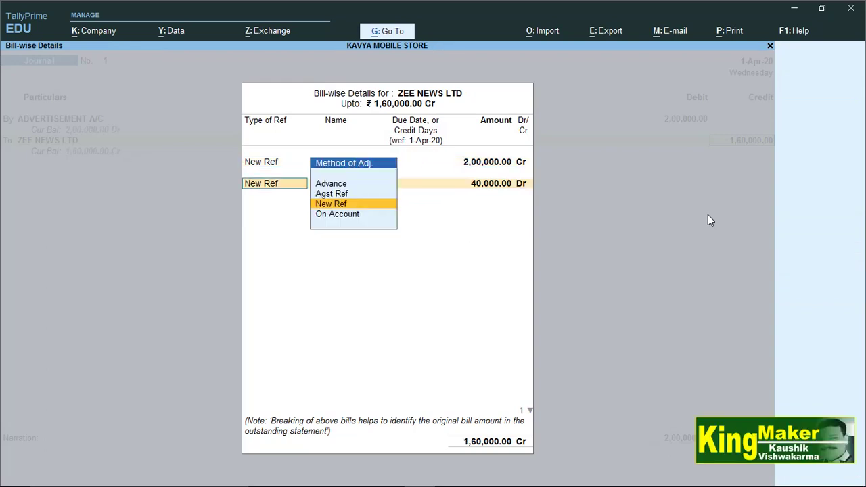
{"action": "key", "text": "BackSpace"}
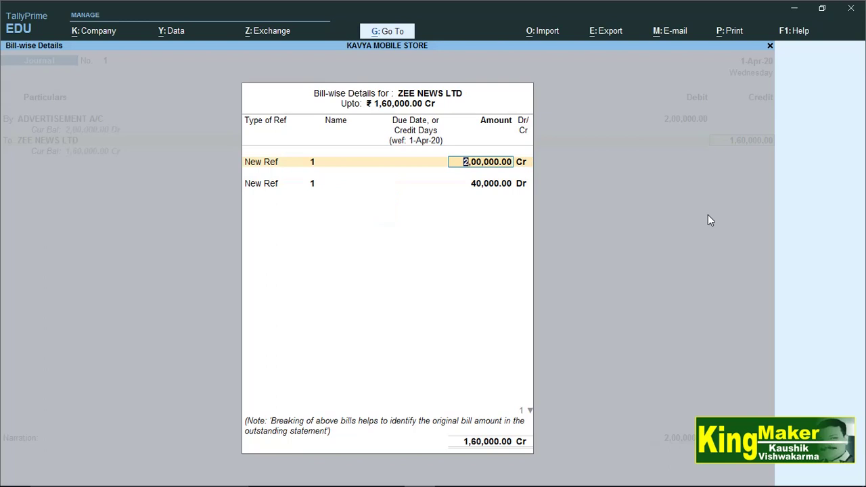
{"action": "type", "text": "160000"}
{"action": "key", "text": "Return"}
{"action": "key", "text": "Return"}
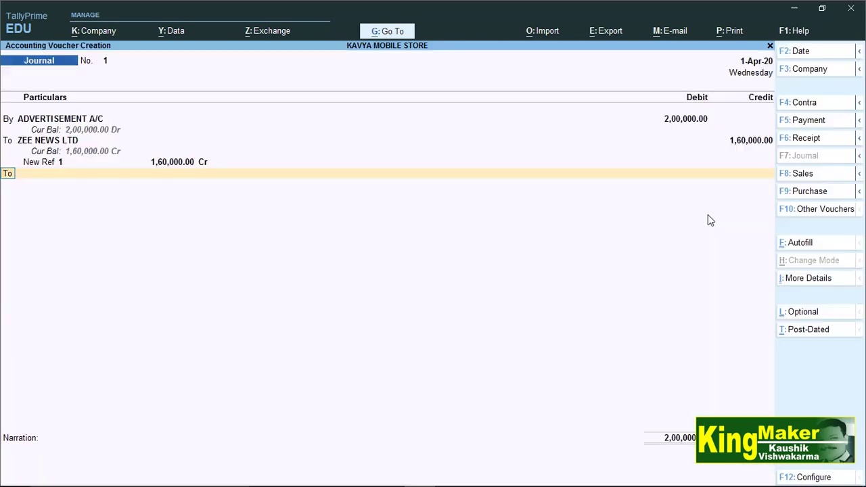
Credit TDS ON ADVERTISEMENT A/C with 40,000, leave the narration blank and save the journal voucher.
{"action": "key", "text": "Return"}
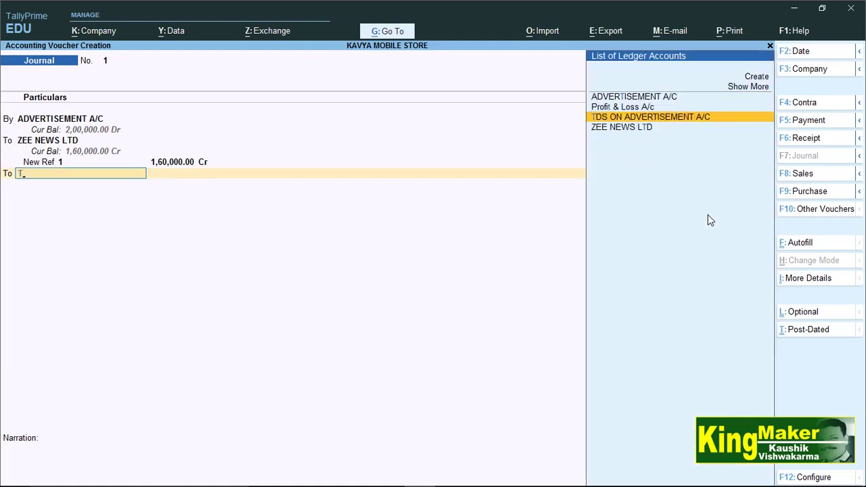
{"action": "key", "text": "Return"}
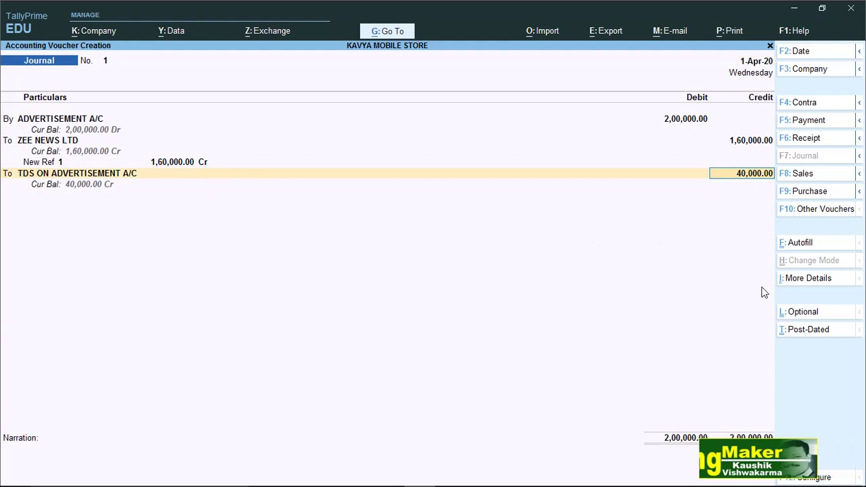
{"action": "key", "text": "Return"}
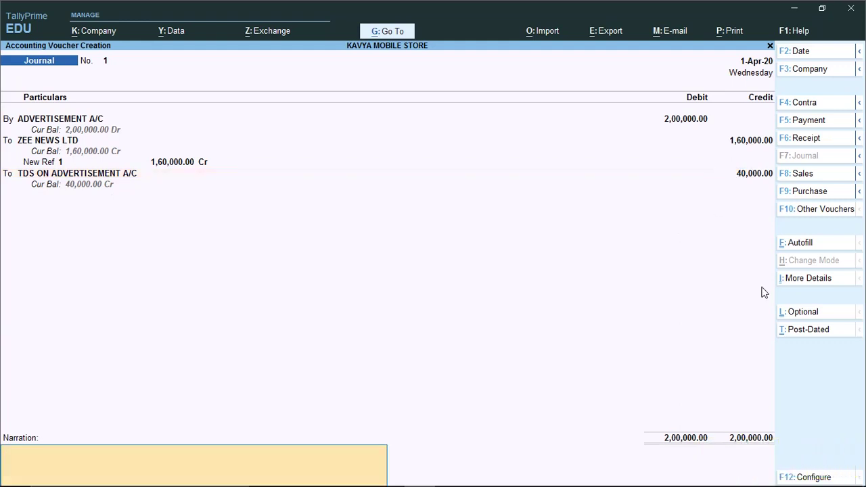
{"action": "key", "text": "Return"}
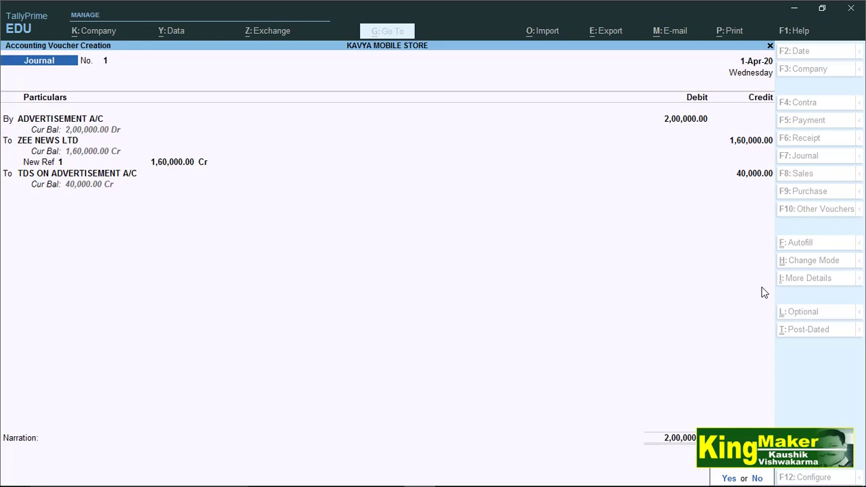
{"action": "key", "text": "Return"}
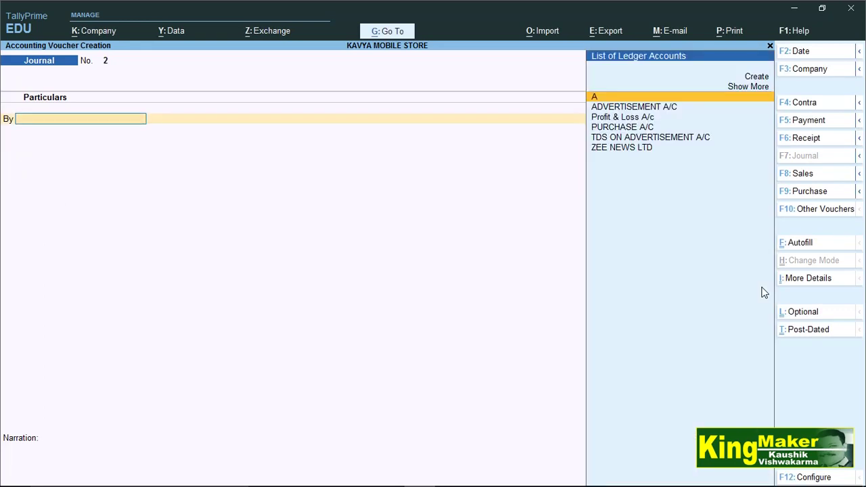
Start a payment voucher with Cash as the paying account.
{"action": "key", "text": "F5"}
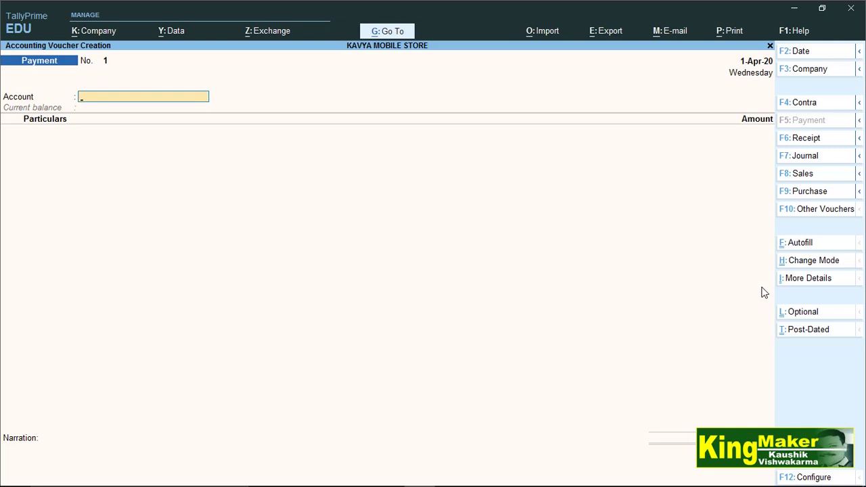
{"action": "type", "text": "C"}
{"action": "key", "text": "Return"}
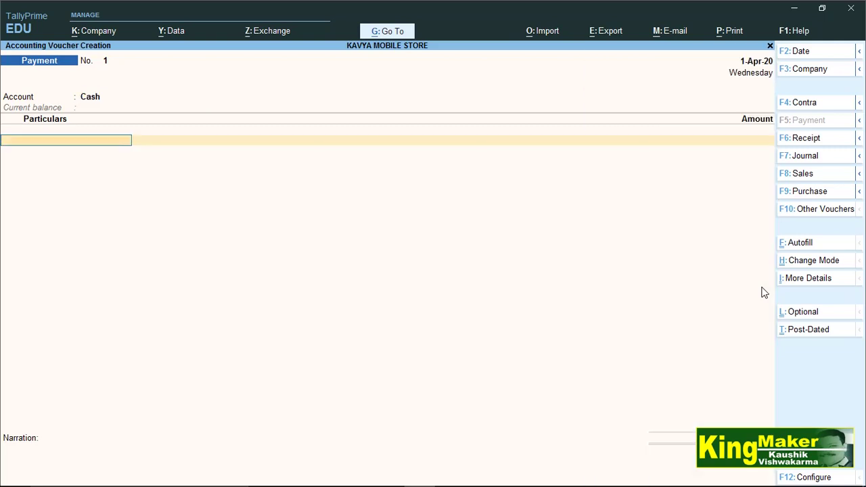
{"action": "type", "text": "A"}
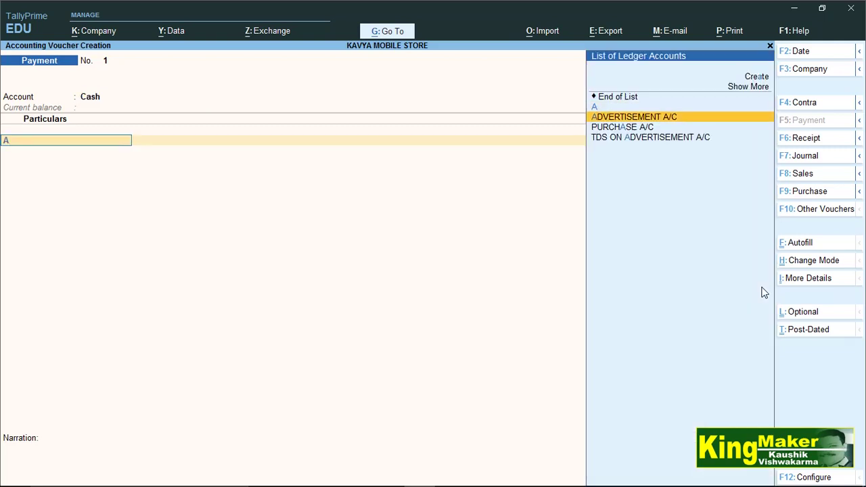
{"action": "key", "text": "Return"}
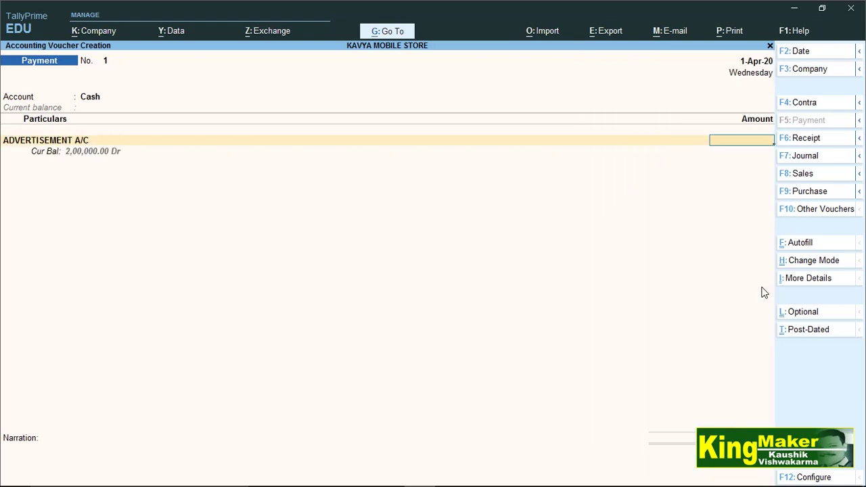
{"action": "key", "text": "BackSpace"}
Enter ZEE NEWS LTD as the payee in the payment voucher with an amount of 1,60,000.
{"action": "type", "text": "Z"}
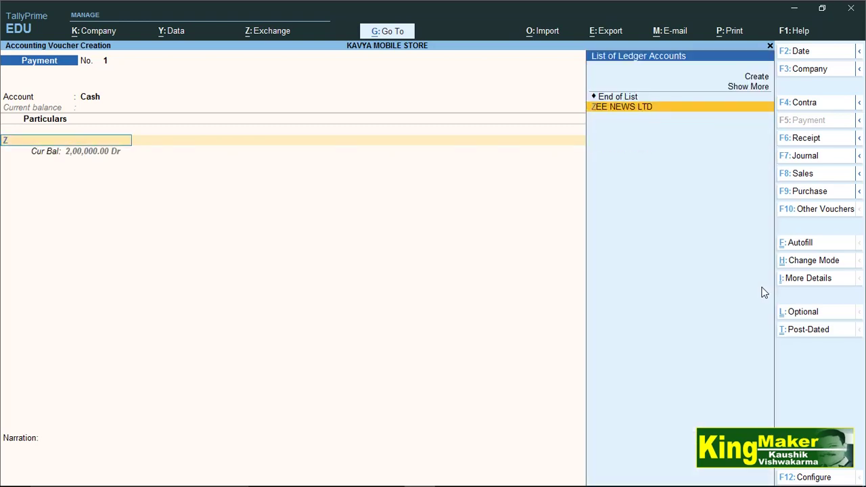
{"action": "key", "text": "Return"}
{"action": "type", "text": "160000"}
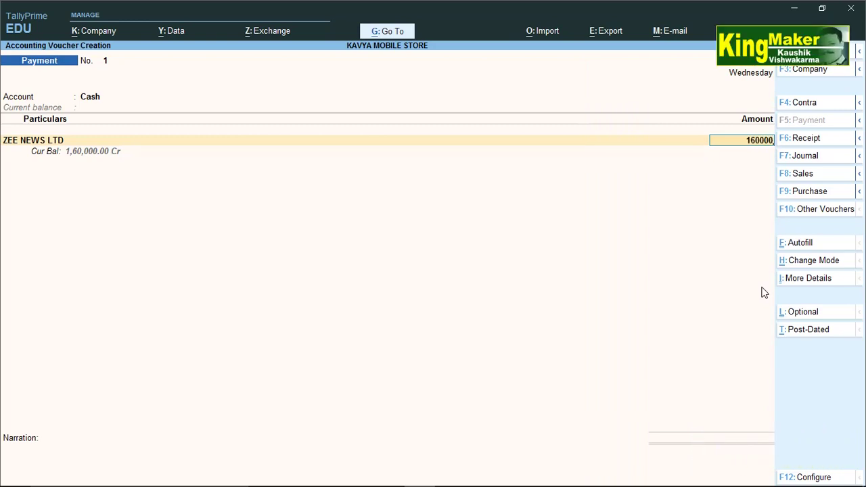
{"action": "key", "text": "Return"}
Settle the payment as Agst Ref against pending bill 1 for 1,60,000 Dr, leave the narration blank and save the payment voucher.
{"action": "key", "text": "Return"}
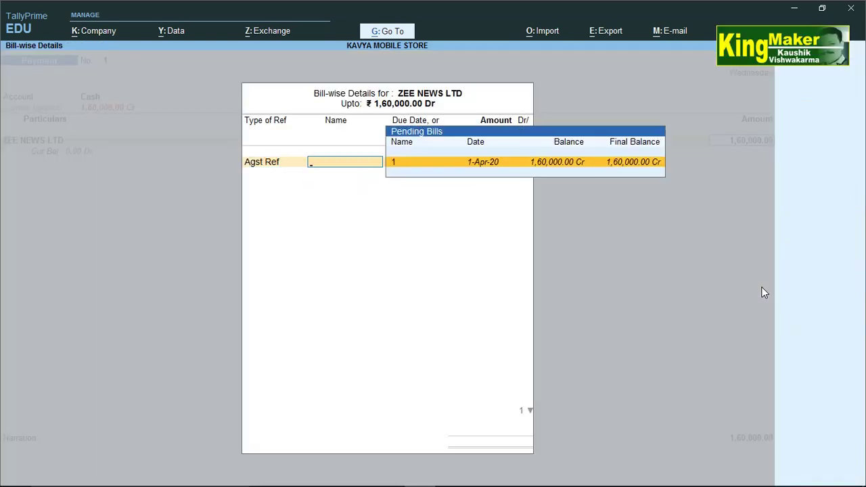
{"action": "key", "text": "Return"}
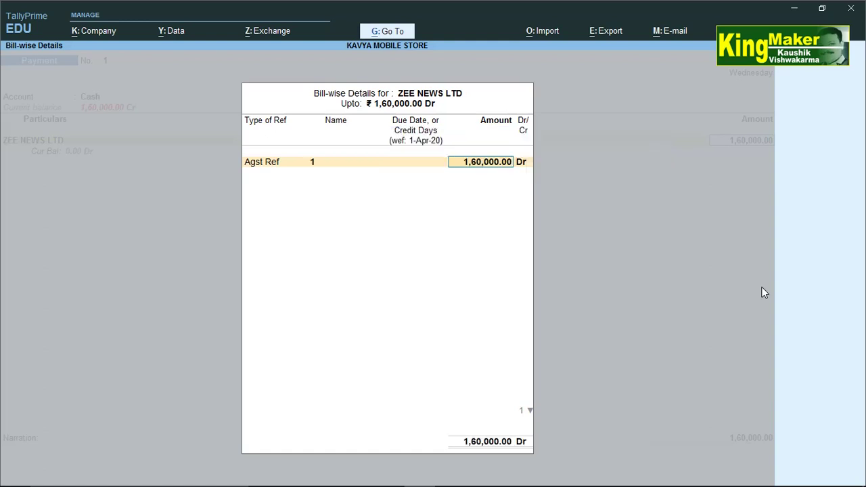
{"action": "key", "text": "Return"}
{"action": "key", "text": "Return"}
{"action": "key", "text": "Return"}
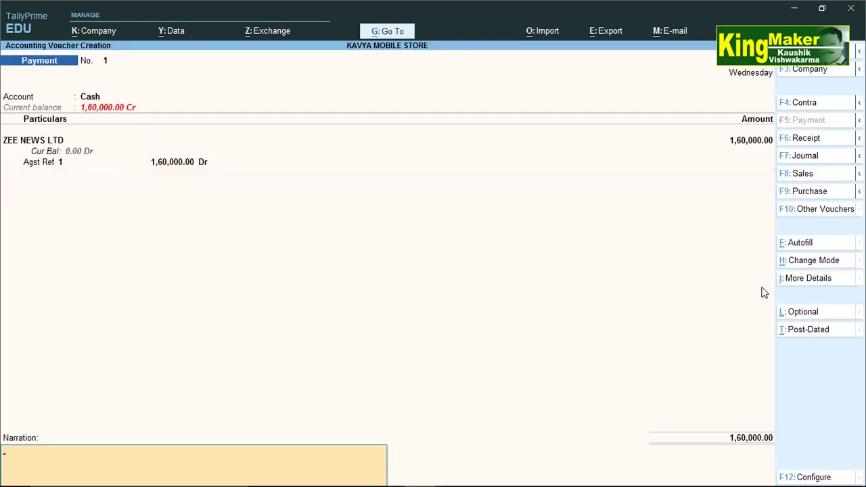
{"action": "key", "text": "Return"}
{"action": "key", "text": "Return"}
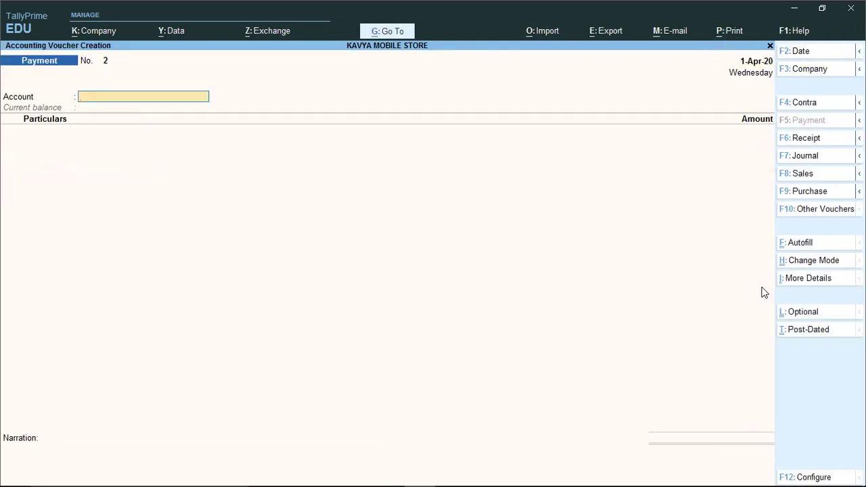
Use Cash as the paying account in a new payment voucher and enter TDS ON ADVERTISEMENT A/C as the particular.
{"action": "type", "text": "C"}
{"action": "key", "text": "Return"}
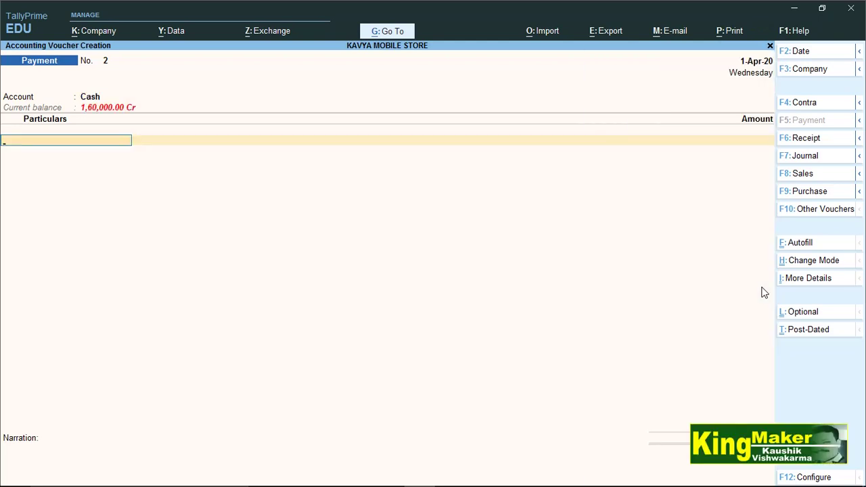
{"action": "type", "text": "TD"}
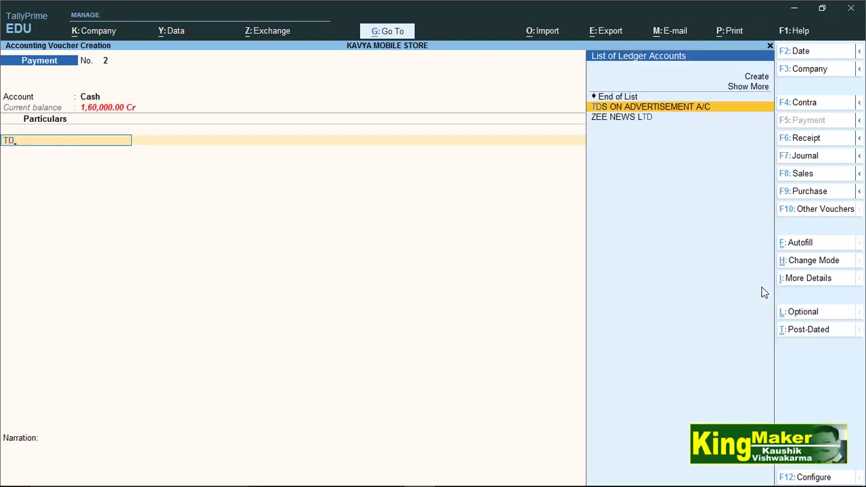
{"action": "key", "text": "Return"}
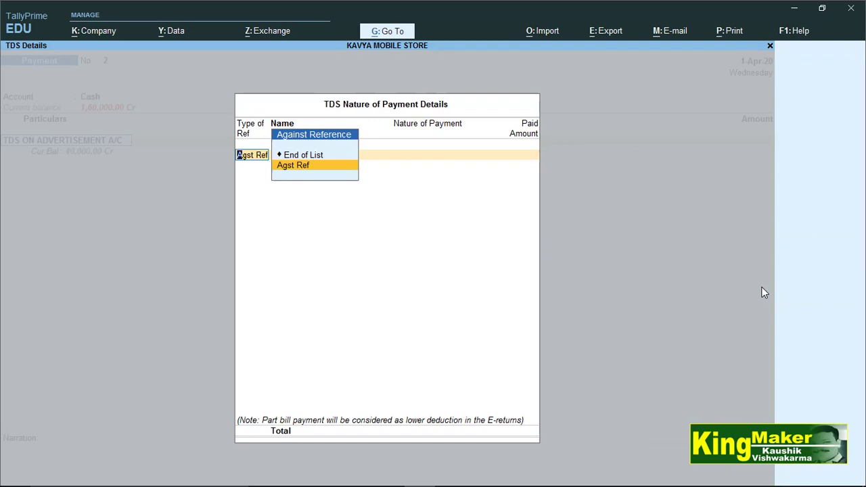
Settle the TDS as Agst Ref against Jrnl / 1 / 3 for 40,000 and accept 40,000 as the voucher amount.
{"action": "key", "text": "Return"}
{"action": "key", "text": "Return"}
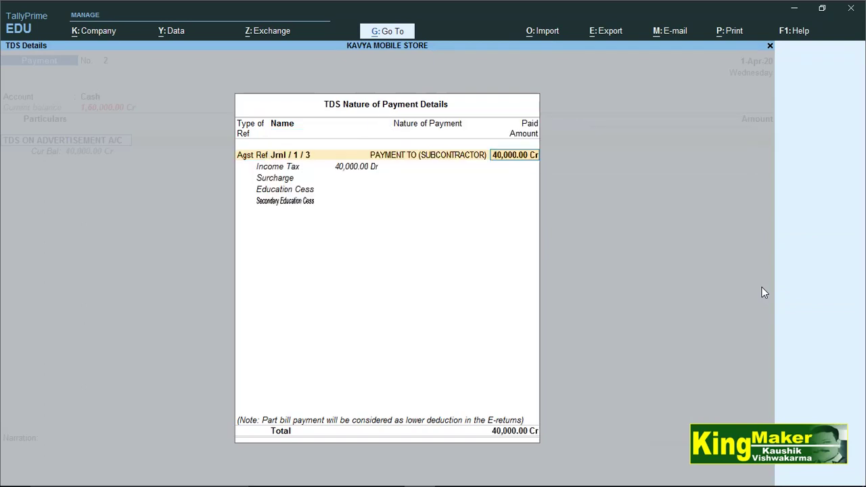
{"action": "key", "text": "Return"}
{"action": "key", "text": "Return"}
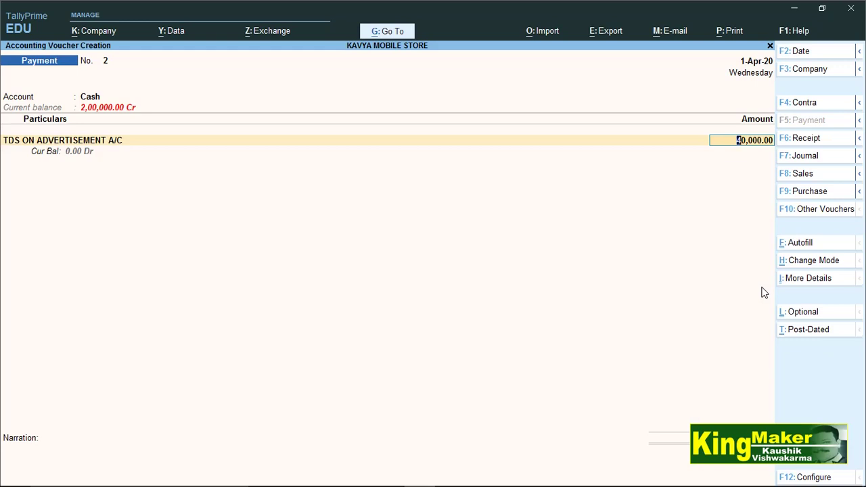
{"action": "key", "text": "Return"}
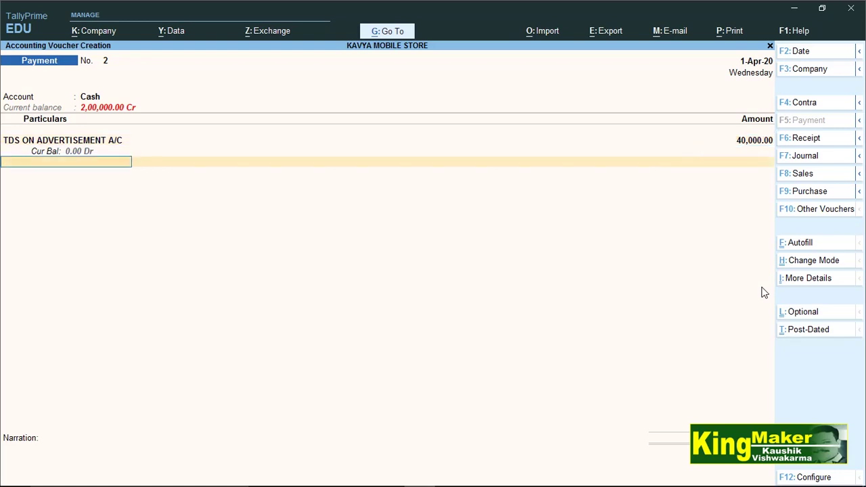
{"action": "key", "text": "Return"}
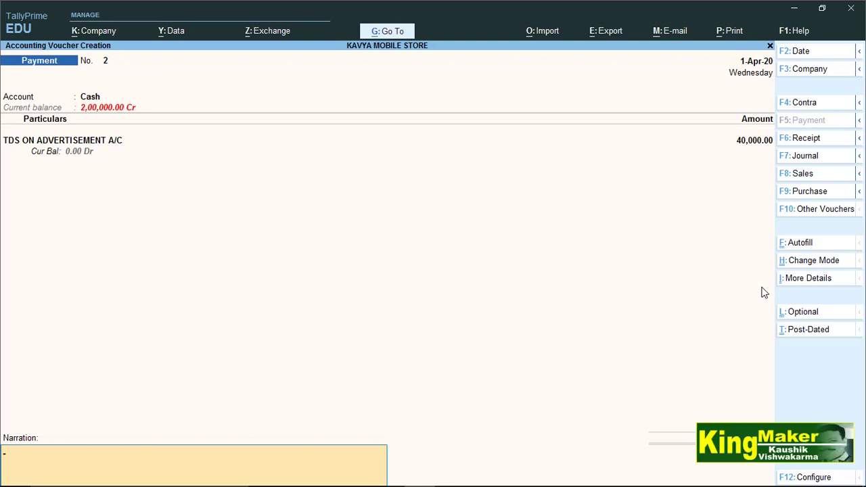
Preview the current payment voucher printed as a TDS challan.
{"action": "key", "text": "alt+p"}
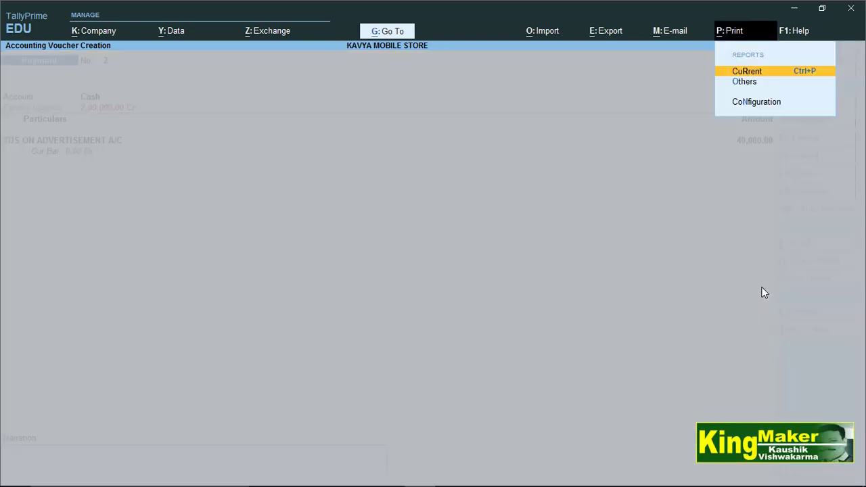
{"action": "key", "text": "Return"}
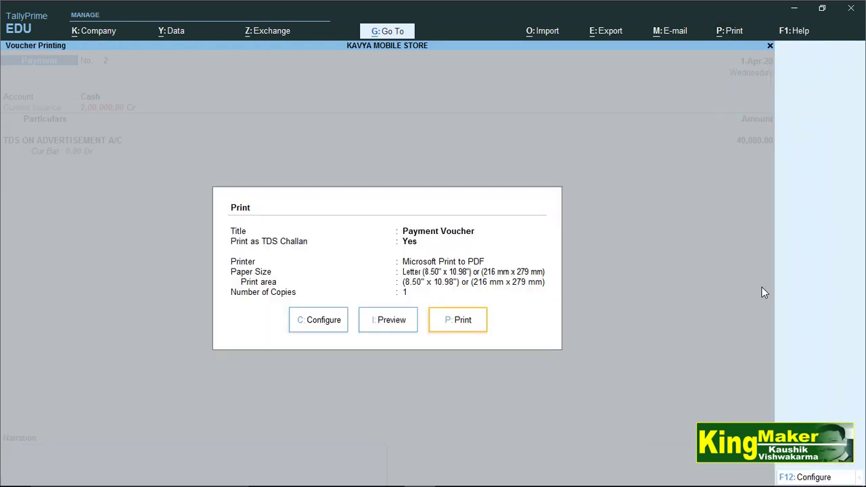
{"action": "key", "text": "i"}
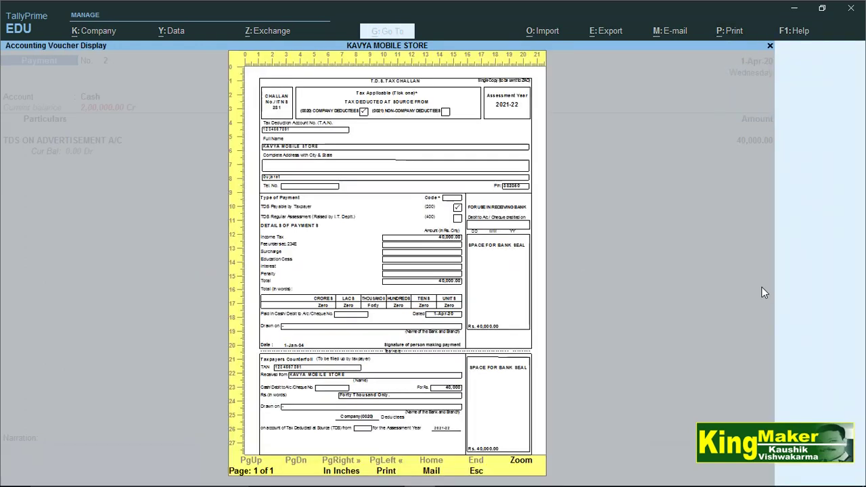
Examine the zoomed TDS tax challan from its header to the taxpayer's counterfoil, and close the preview and print settings.
{"action": "key", "text": "alt+z"}
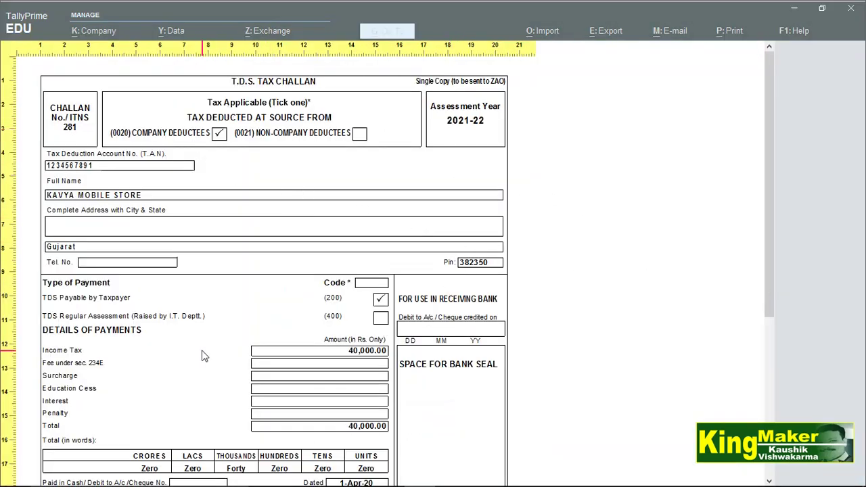
{"action": "scroll", "coordinate": [213, 354], "scroll_direction": "down", "scroll_amount": 3}
{"action": "scroll", "coordinate": [213, 354], "scroll_direction": "down", "scroll_amount": 5}
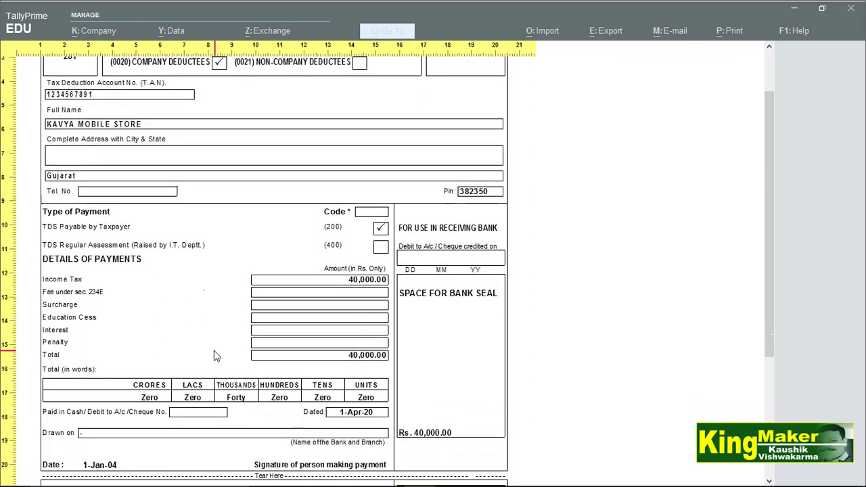
{"action": "scroll", "coordinate": [410, 356], "scroll_direction": "down", "scroll_amount": 5}
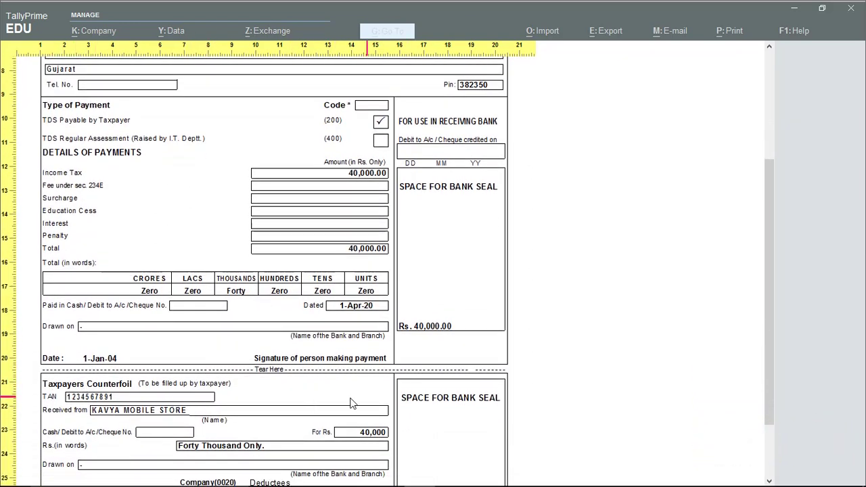
{"action": "scroll", "coordinate": [365, 391], "scroll_direction": "down", "scroll_amount": 5}
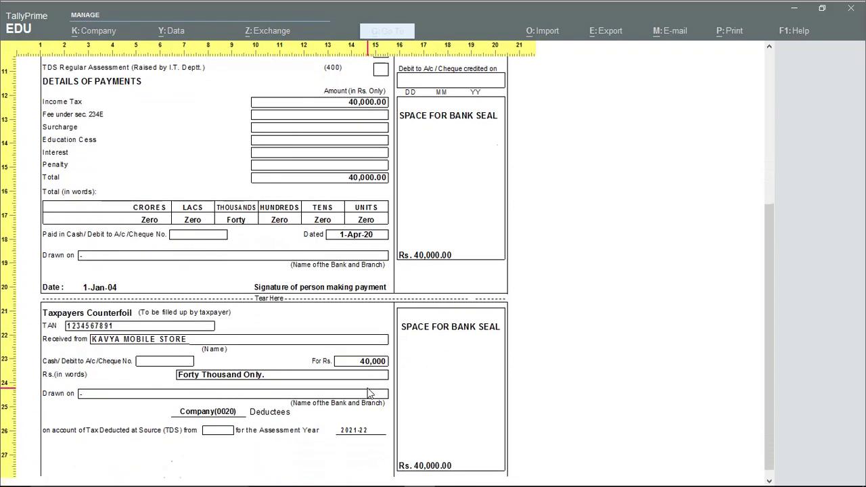
{"action": "scroll", "coordinate": [368, 392], "scroll_direction": "up", "scroll_amount": 18}
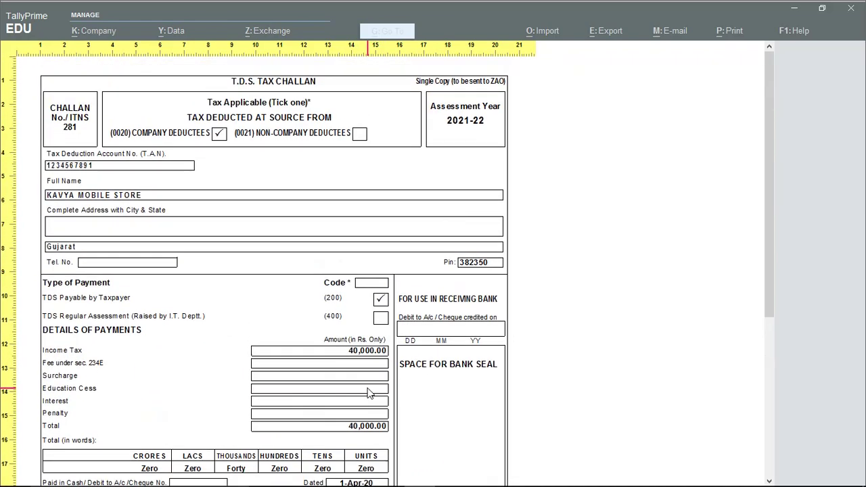
{"action": "scroll", "coordinate": [351, 366], "scroll_direction": "down", "scroll_amount": 12}
{"action": "key", "text": "alt+z"}
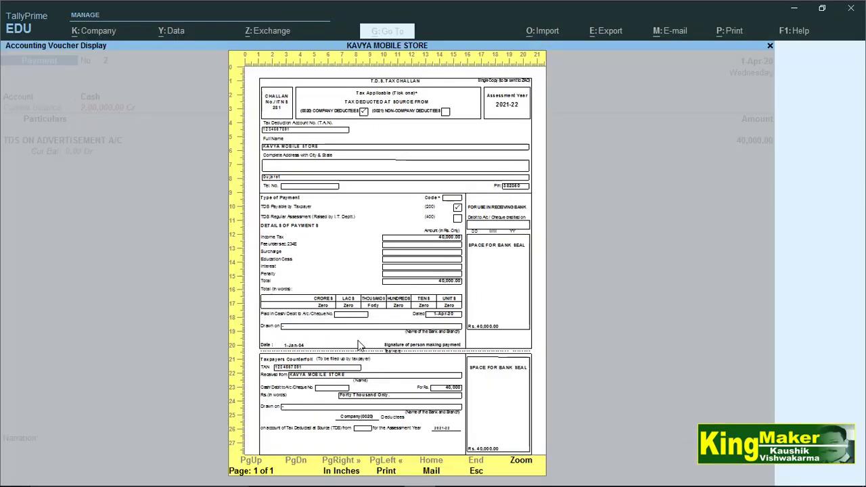
{"action": "key", "text": "Escape"}
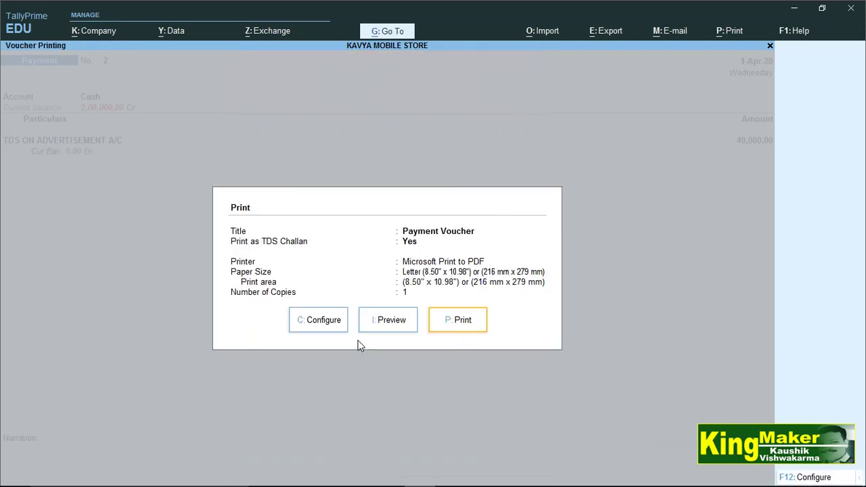
{"action": "key", "text": "Escape"}
Confirm the TDS payment entries, leave the narration blank, save the payment voucher and leave voucher entry.
{"action": "key", "text": "Return"}
{"action": "key", "text": "Return"}
{"action": "key", "text": "Return"}
{"action": "key", "text": "Return"}
{"action": "key", "text": "Return"}
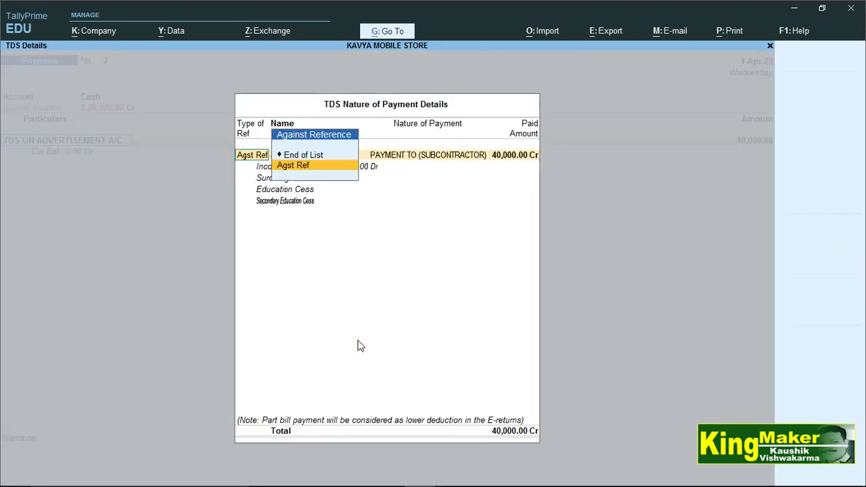
{"action": "key", "text": "Return"}
{"action": "key", "text": "Return"}
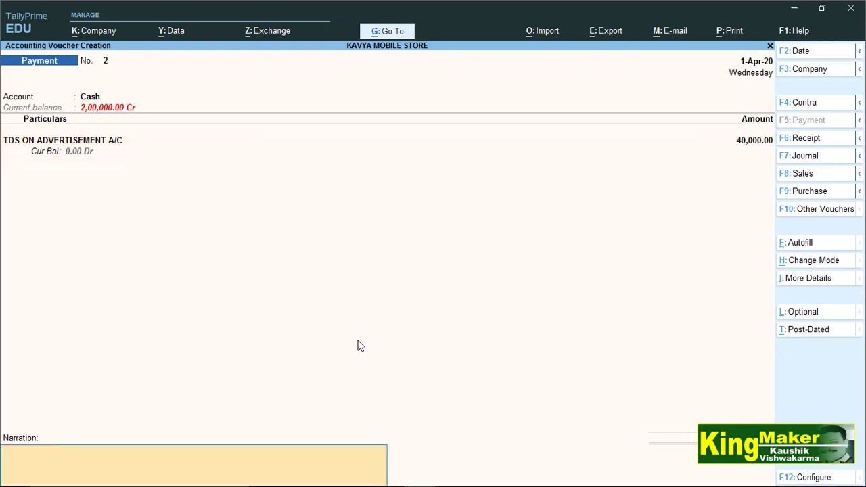
{"action": "key", "text": "Return"}
{"action": "key", "text": "y"}
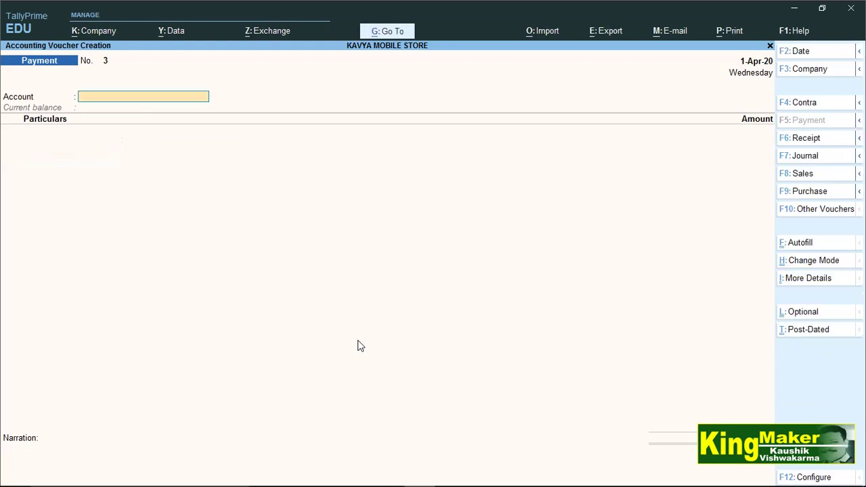
{"action": "key", "text": "Escape"}
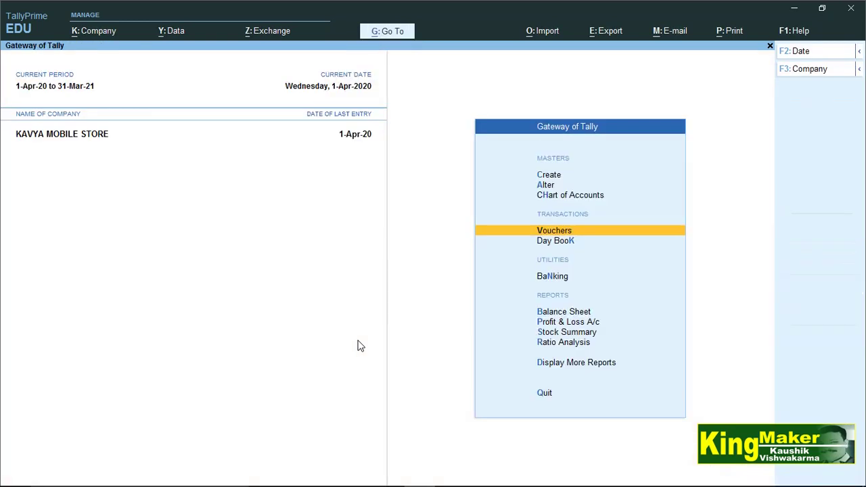
Open the TDS Reports list within the additional reports.
{"action": "key", "text": "Down"}
{"action": "key", "text": "Down"}
{"action": "key", "text": "Down"}
{"action": "key", "text": "Down"}
{"action": "key", "text": "Down"}
{"action": "key", "text": "Down"}
{"action": "key", "text": "Down"}
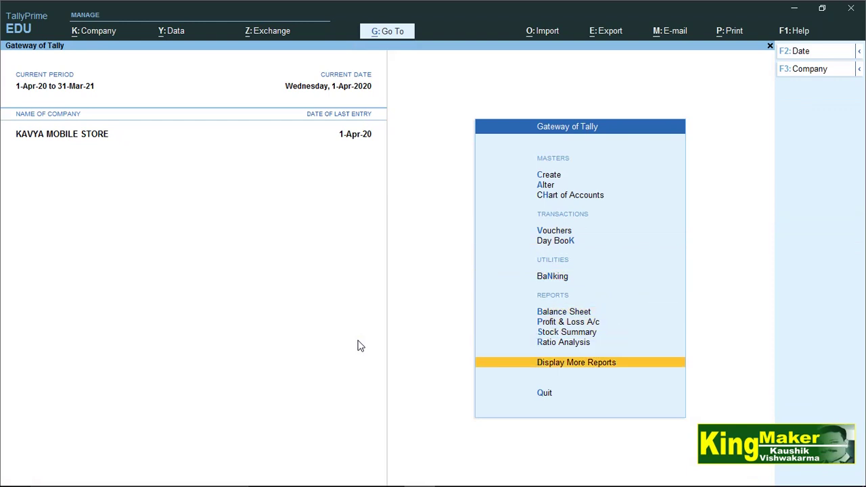
{"action": "key", "text": "Return"}
{"action": "key", "text": "Down"}
{"action": "key", "text": "Down"}
{"action": "key", "text": "Down"}
{"action": "key", "text": "Down"}
{"action": "key", "text": "Down"}
{"action": "key", "text": "Down"}
{"action": "key", "text": "Down"}
{"action": "key", "text": "Down"}
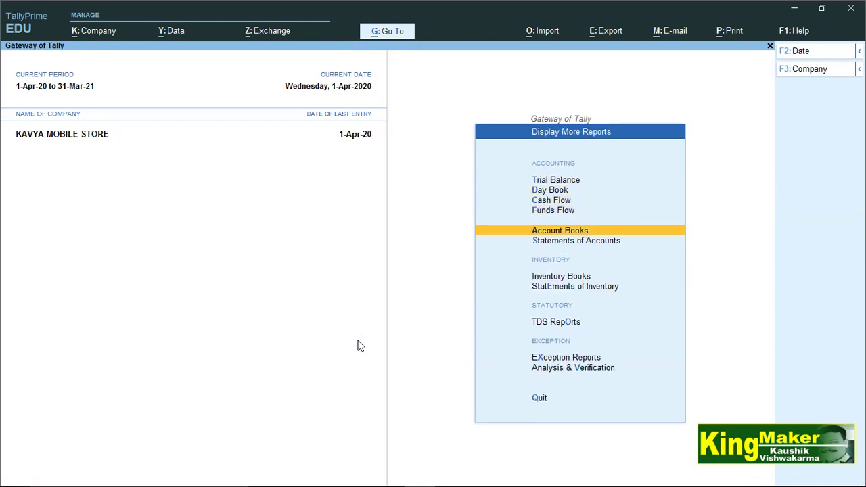
{"action": "key", "text": "Return"}
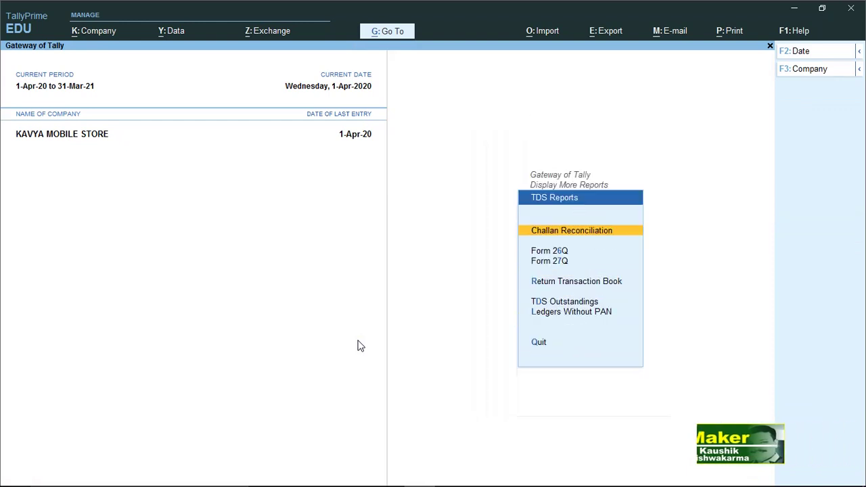
View the TDS Outstandings report and return to the Gateway of Tally.
{"action": "key", "text": "Down"}
{"action": "key", "text": "Down"}
{"action": "key", "text": "Down"}
{"action": "key", "text": "Down"}
{"action": "key", "text": "Down"}
{"action": "key", "text": "Up"}
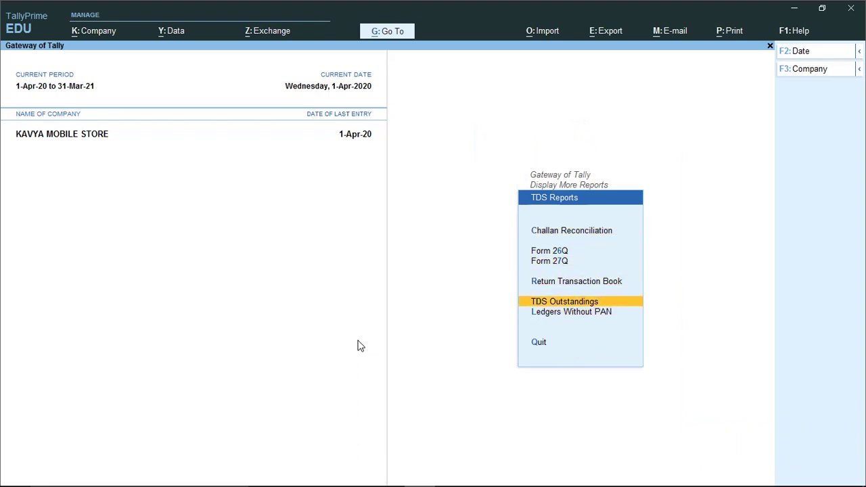
{"action": "key", "text": "Return"}
{"action": "key", "text": "Escape"}
{"action": "key", "text": "Escape"}
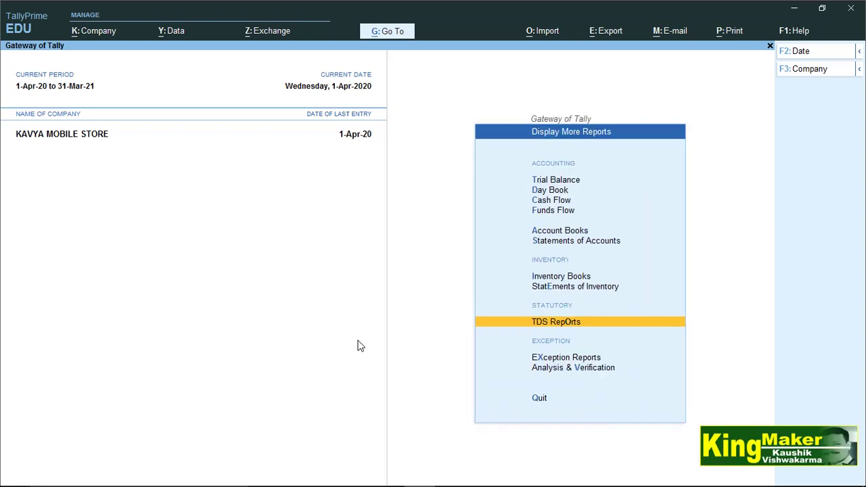
{"action": "key", "text": "Escape"}
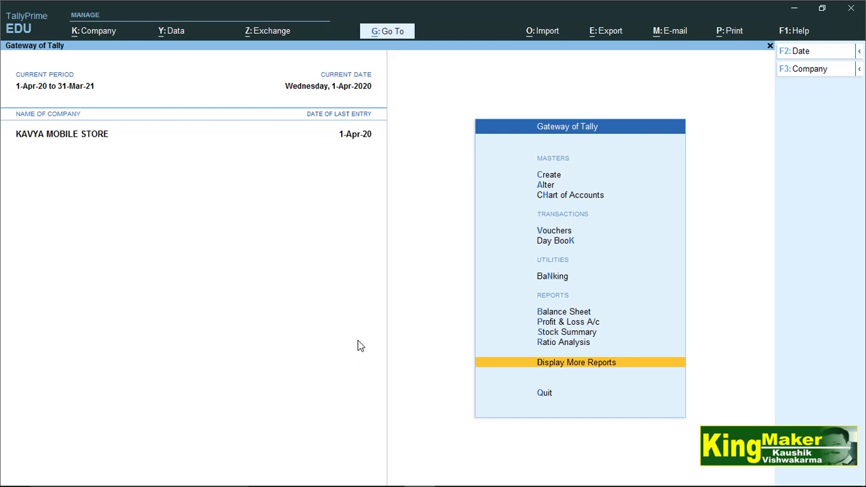
Set Enable Tax Deducted at Source (TDS) to Yes in the company features and open the TDS deductor details.
{"action": "key", "text": "F11"}
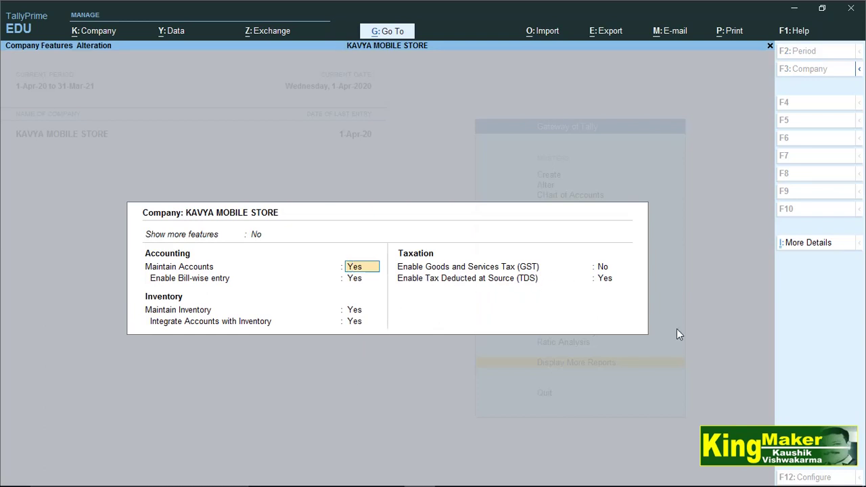
{"action": "key", "text": "Return"}
{"action": "key", "text": "Return"}
{"action": "key", "text": "Return"}
{"action": "key", "text": "Return"}
{"action": "key", "text": "Return"}
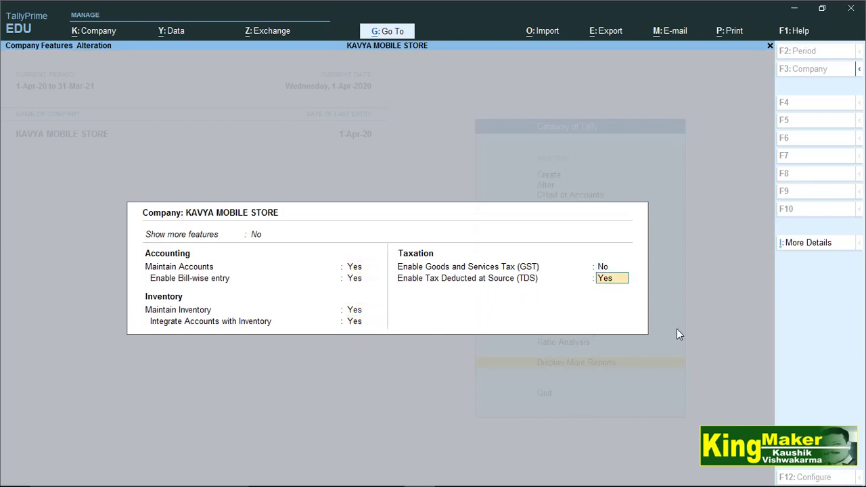
{"action": "type", "text": "y"}
{"action": "key", "text": "Return"}
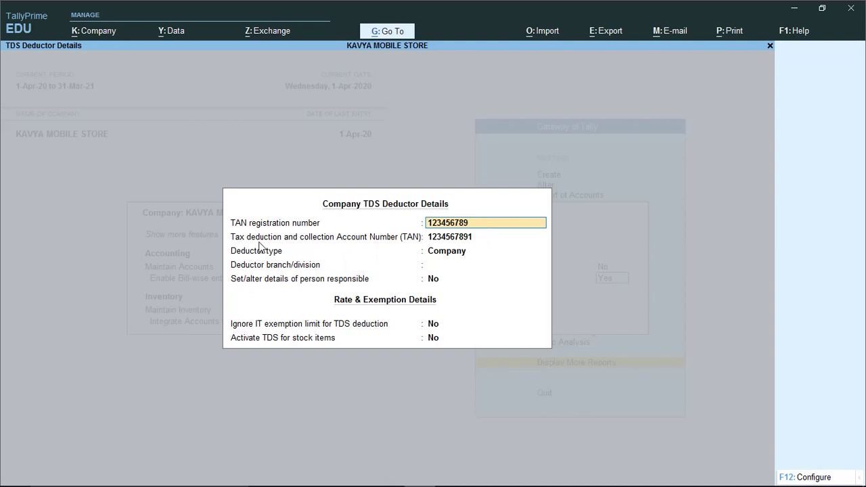
Accept the existing TAN details and deductor type Company, and set Set/alter details of person responsible to Yes.
{"action": "key", "text": "Return"}
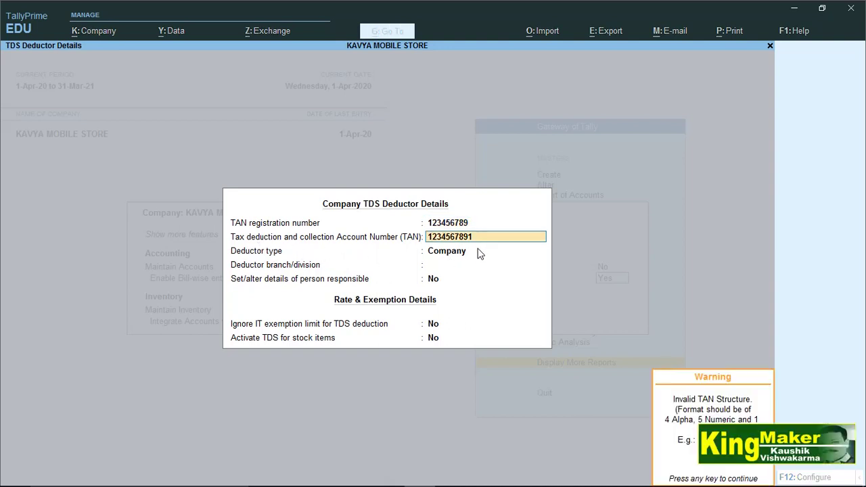
{"action": "key", "text": "Return"}
{"action": "key", "text": "Return"}
{"action": "key", "text": "Return"}
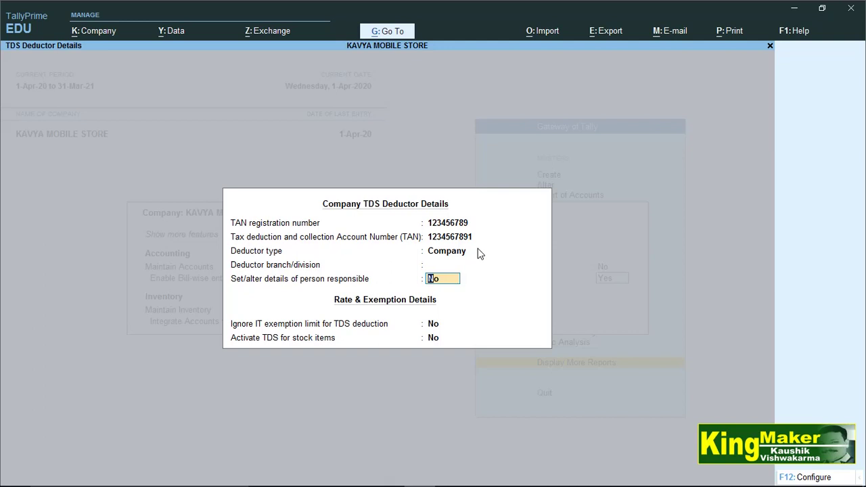
{"action": "type", "text": "y"}
{"action": "key", "text": "Return"}
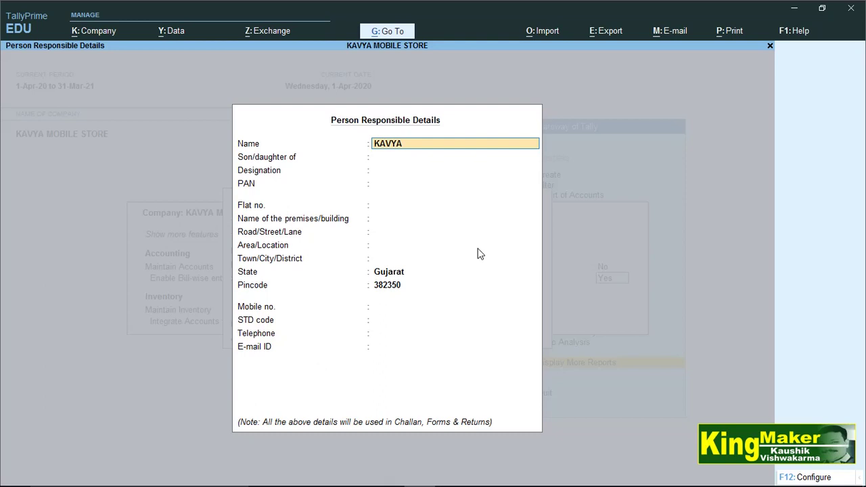
Accept the existing Person Responsible details, keep the exemption limit and stock item options at No, and save the company features.
{"action": "key", "text": "Return"}
{"action": "key", "text": "Return"}
{"action": "key", "text": "Return"}
{"action": "key", "text": "Return"}
{"action": "key", "text": "Return"}
{"action": "key", "text": "Return"}
{"action": "key", "text": "Return"}
{"action": "key", "text": "Return"}
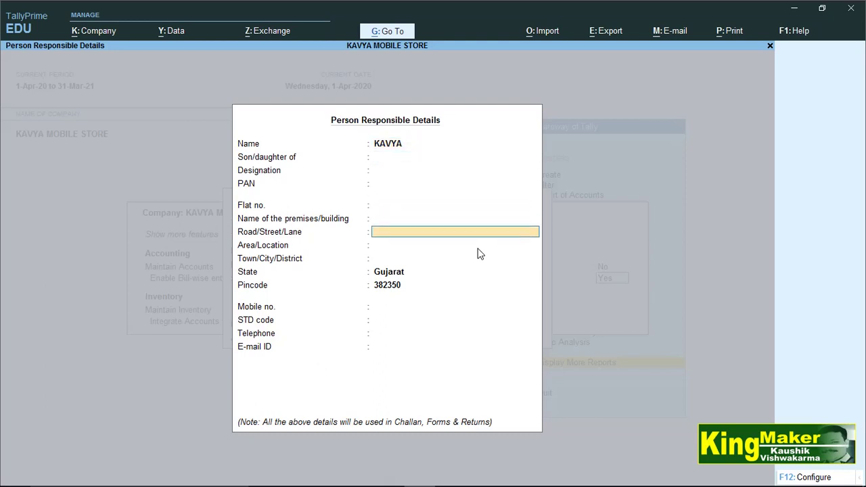
{"action": "key", "text": "Return"}
{"action": "key", "text": "Return"}
{"action": "key", "text": "Return"}
{"action": "key", "text": "Return"}
{"action": "key", "text": "Return"}
{"action": "key", "text": "Return"}
{"action": "key", "text": "Return"}
{"action": "key", "text": "Return"}
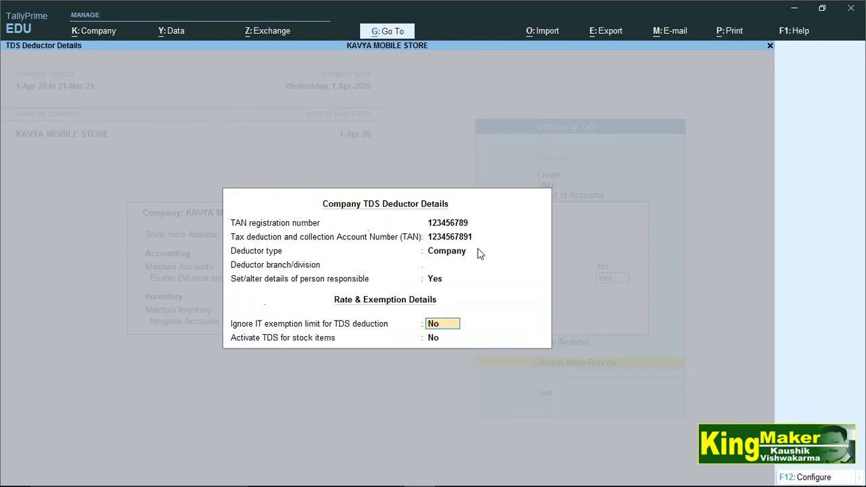
{"action": "key", "text": "Return"}
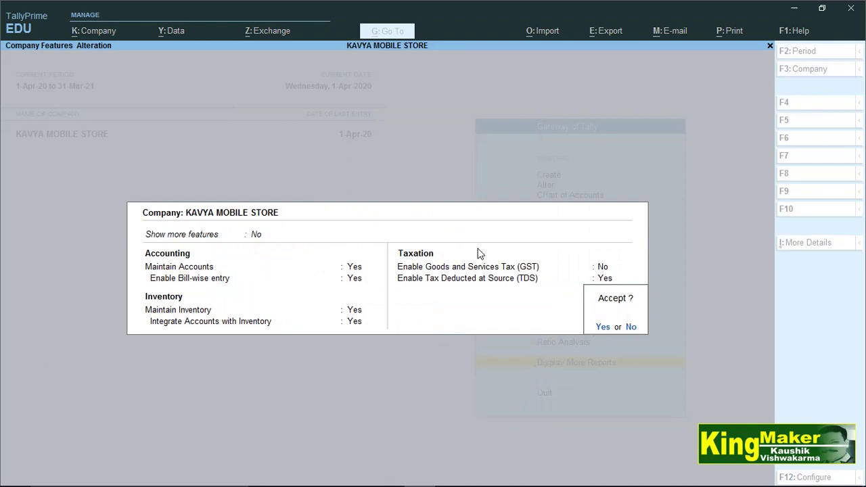
{"action": "key", "text": "y"}
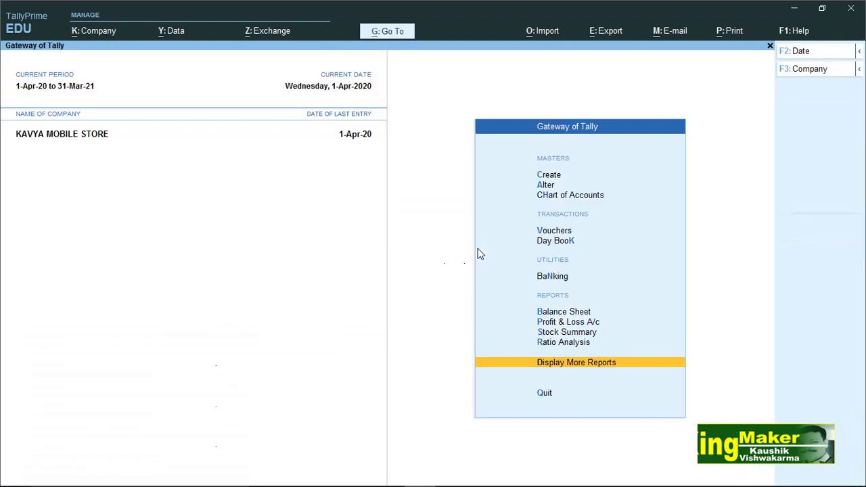